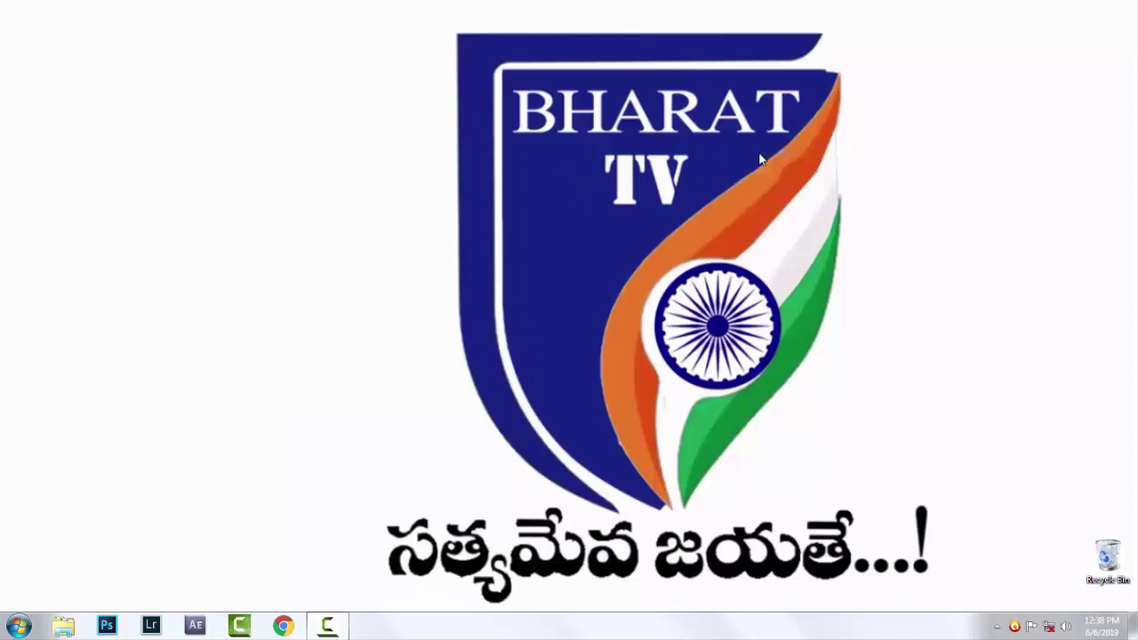
Step: Launch Photoshop from its taskbar icon and wait for the empty workspace to load
left_click(111, 628)
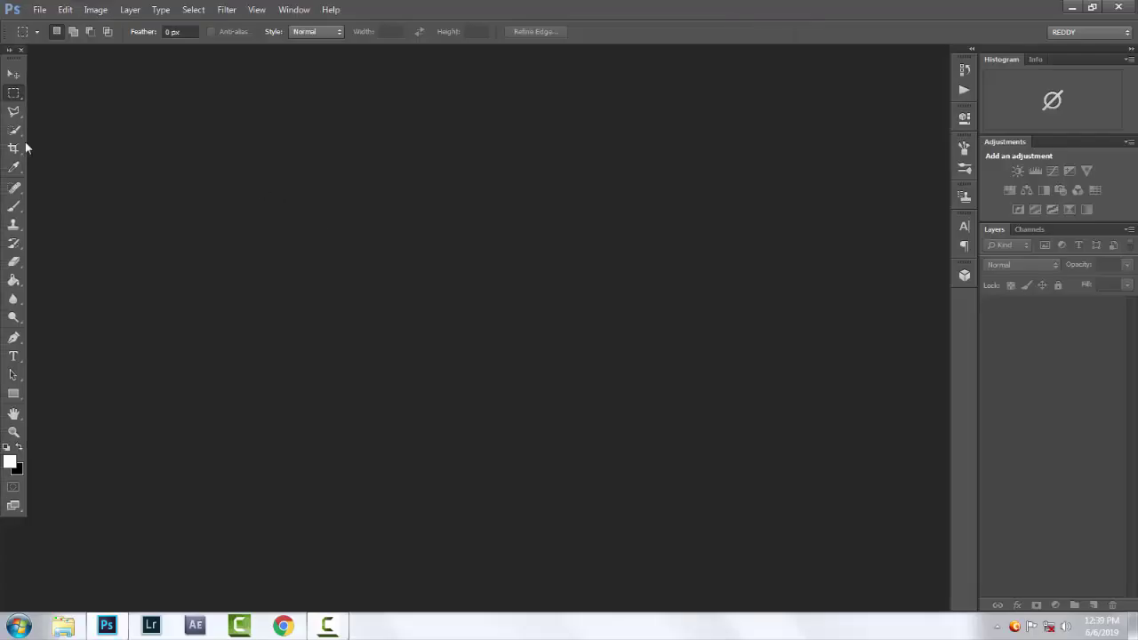
Step: Select the Move tool and bring up the New document dialog with Ctrl+N
left_click(15, 79)
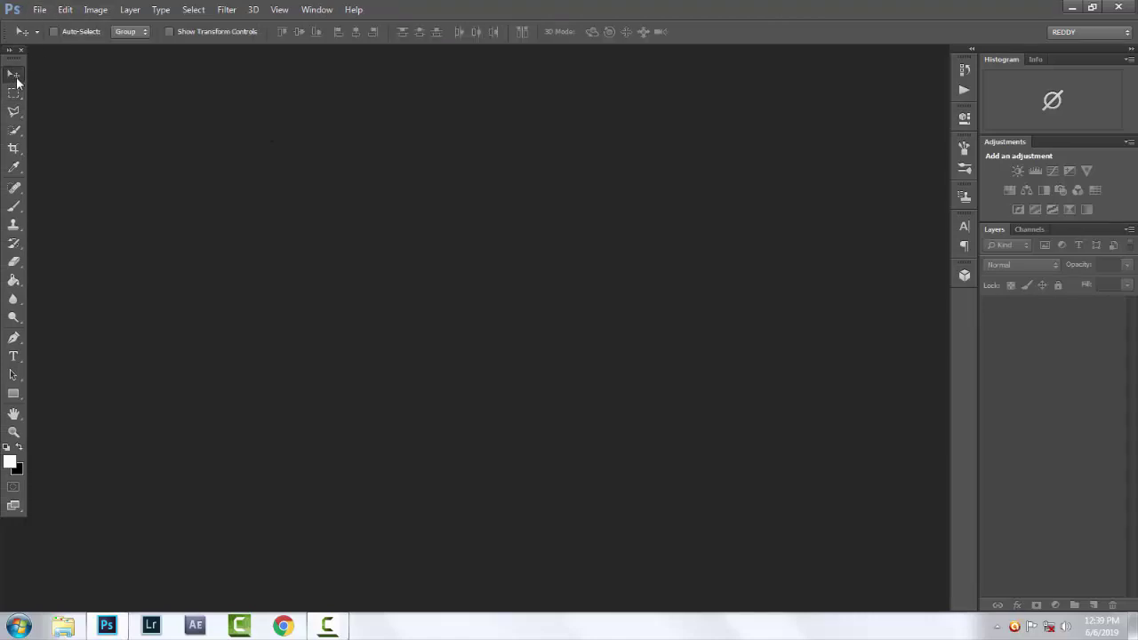
left_click(42, 13)
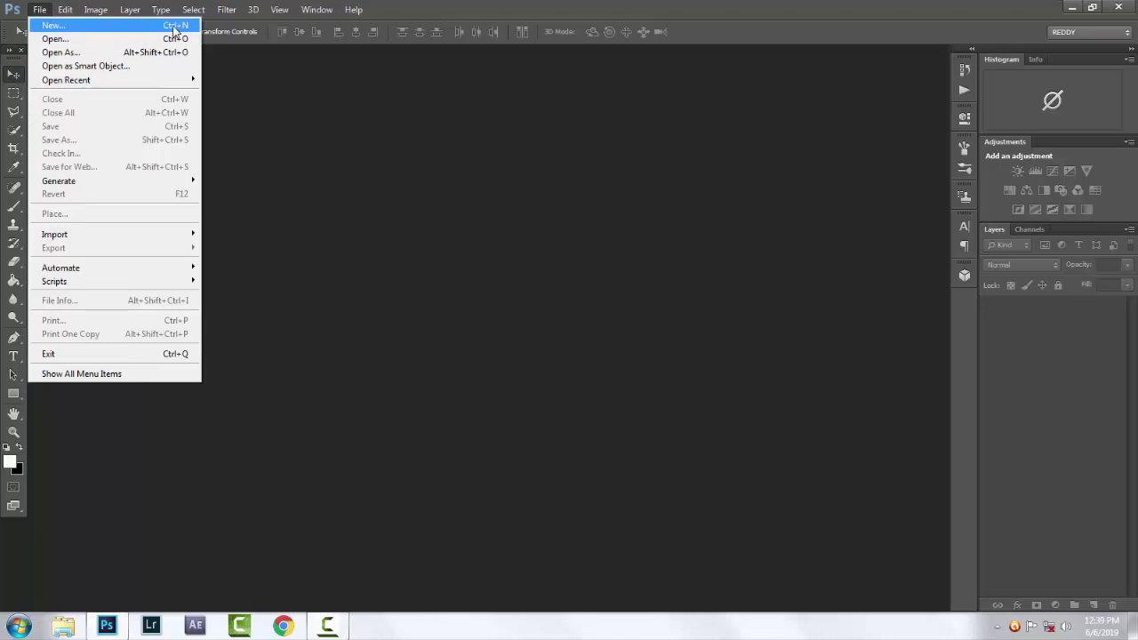
left_click(327, 106)
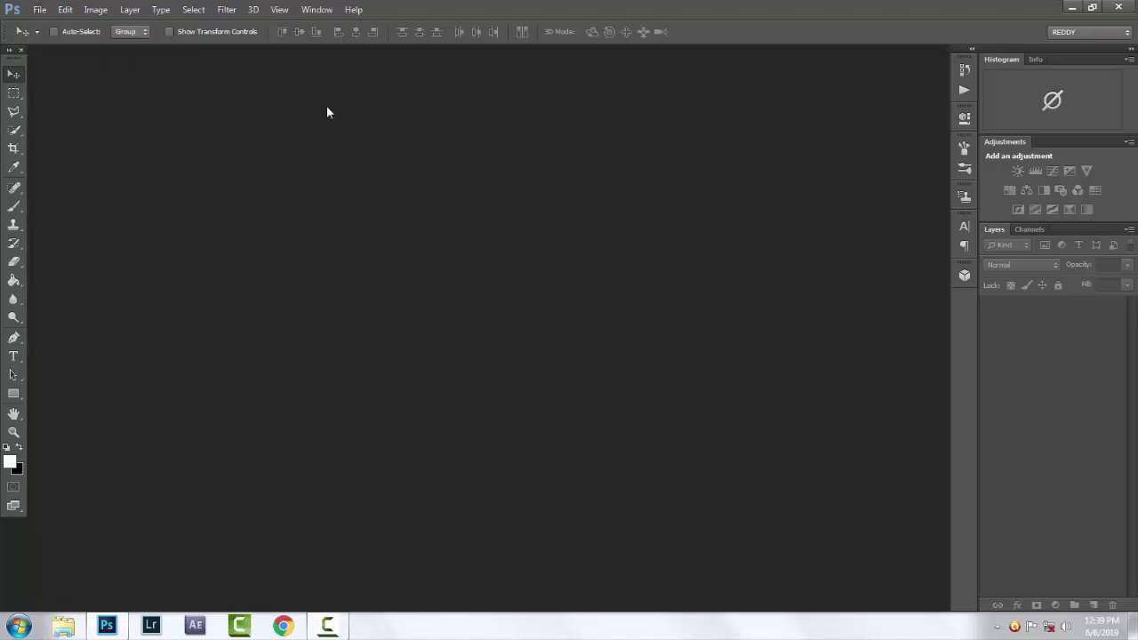
key("ctrl+n")
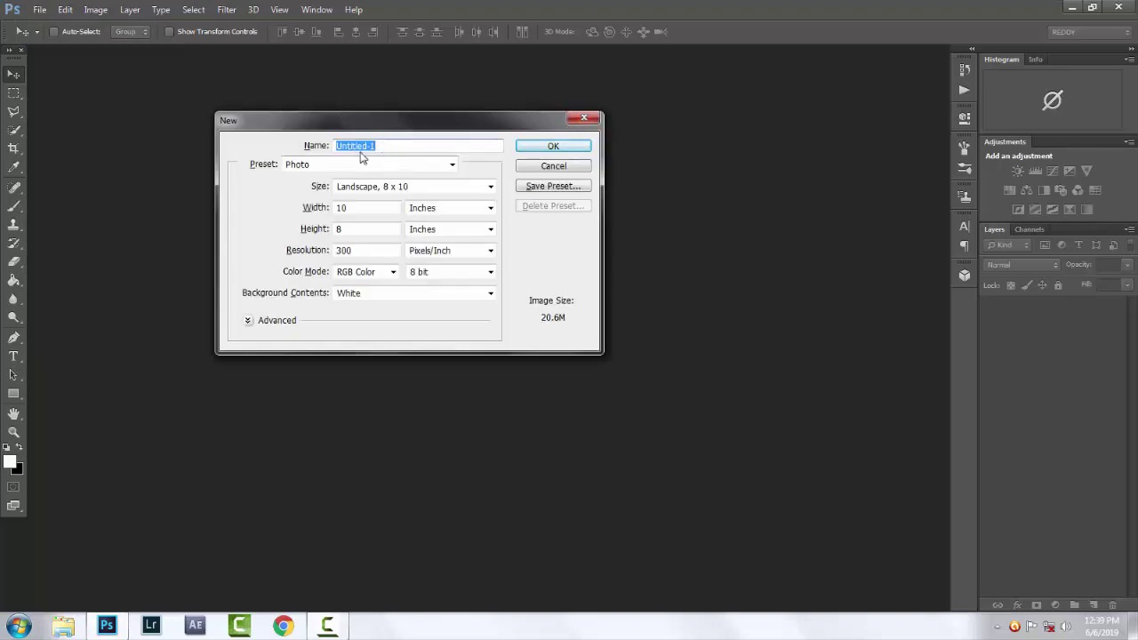
Step: Name the document naga, apply the Default Photoshop Size preset, and clear the Width field
left_click(388, 146)
type("naga")
double_click(361, 146)
left_click(355, 165)
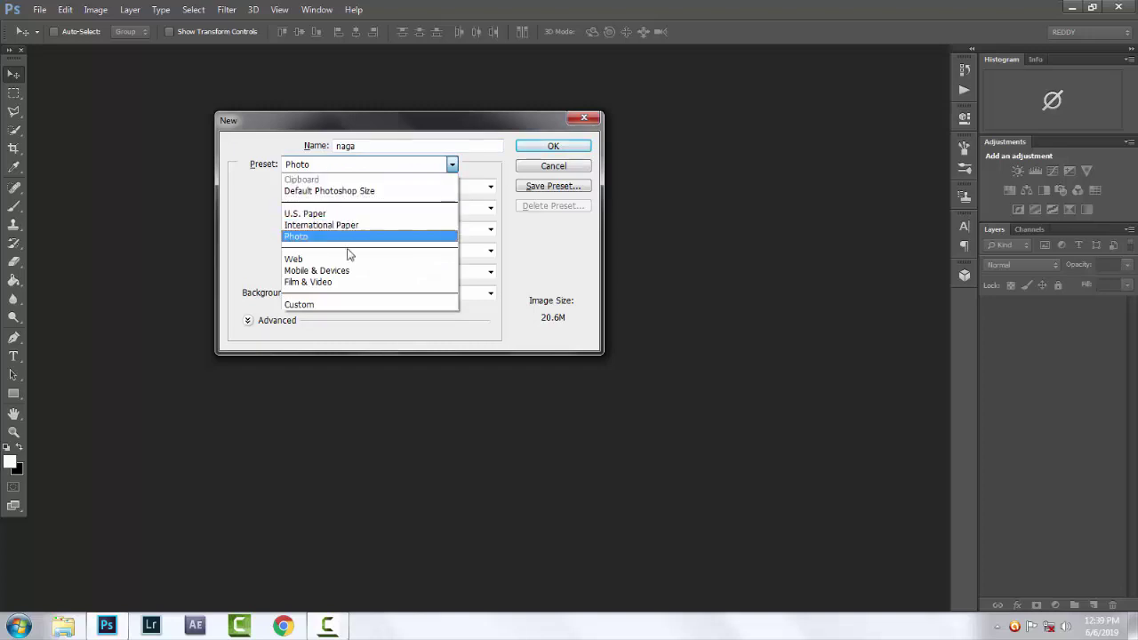
left_click(342, 190)
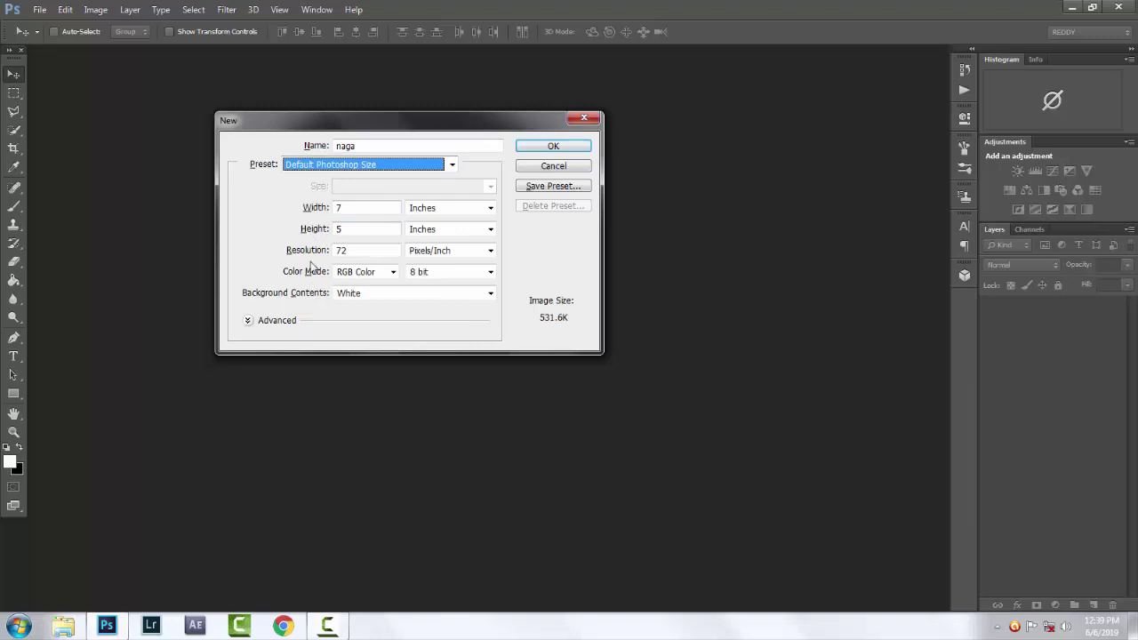
double_click(355, 207)
Step: Enter a width of 1080 and a height of 720 inches
key("BackSpace")
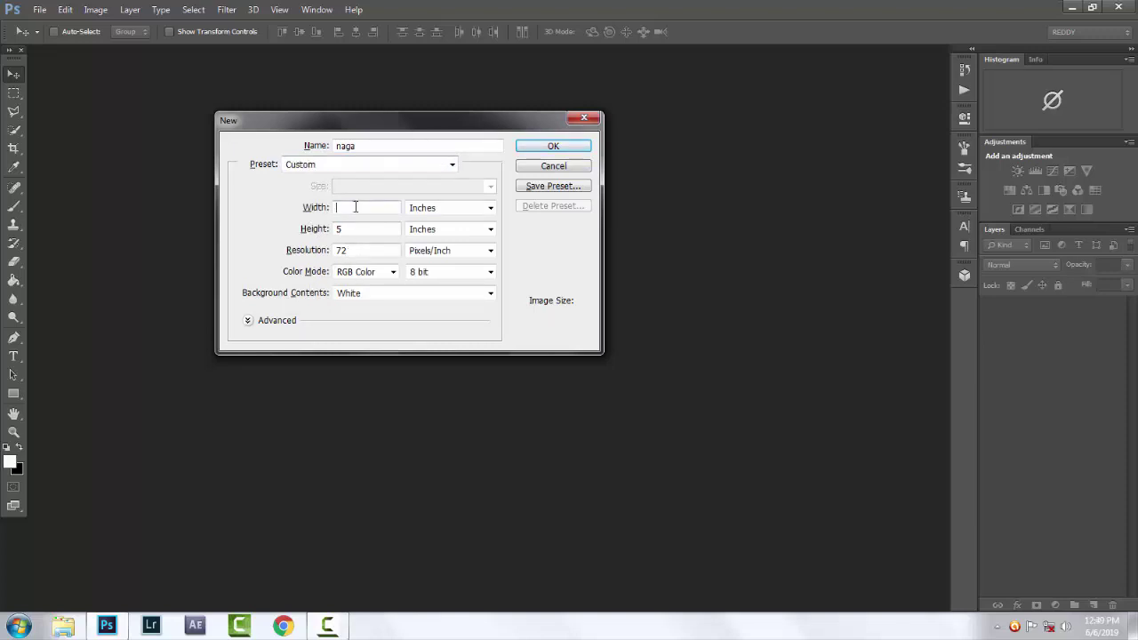
type("108")
double_click(352, 230)
key("BackSpace")
type("720")
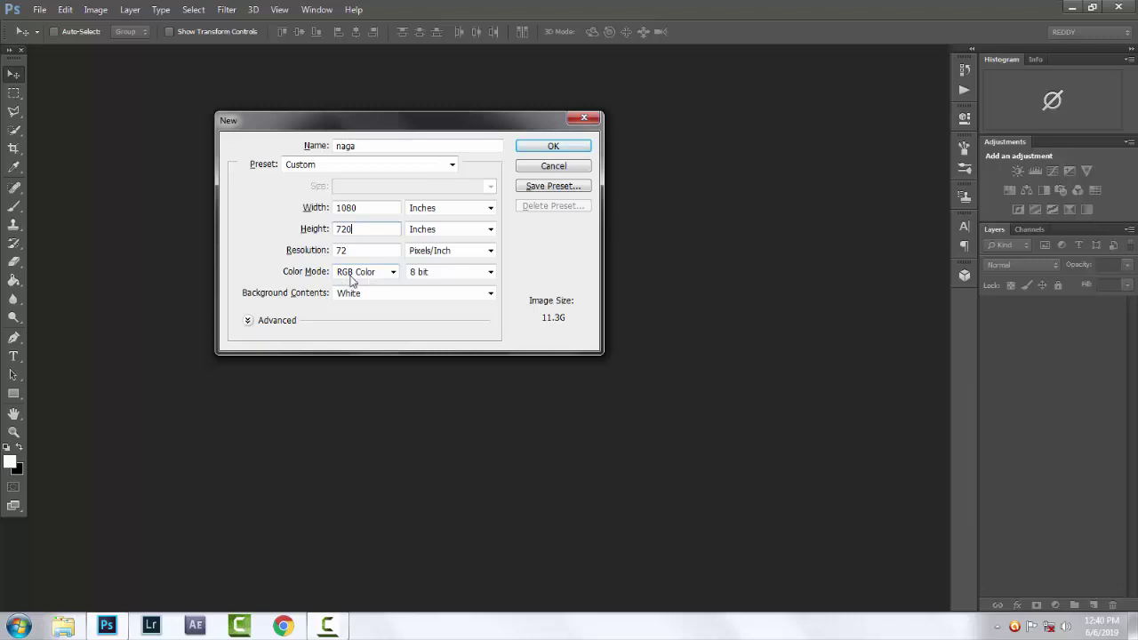
Step: Keep RGB Color and a White background, and create the naga document
left_click(359, 276)
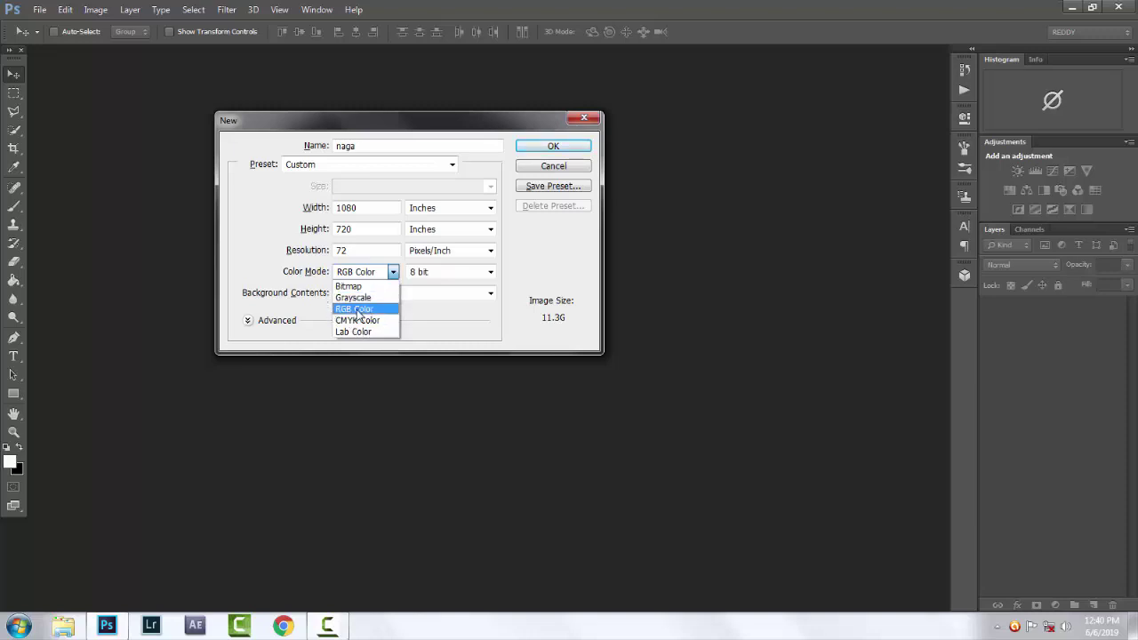
left_click(359, 310)
left_click(365, 296)
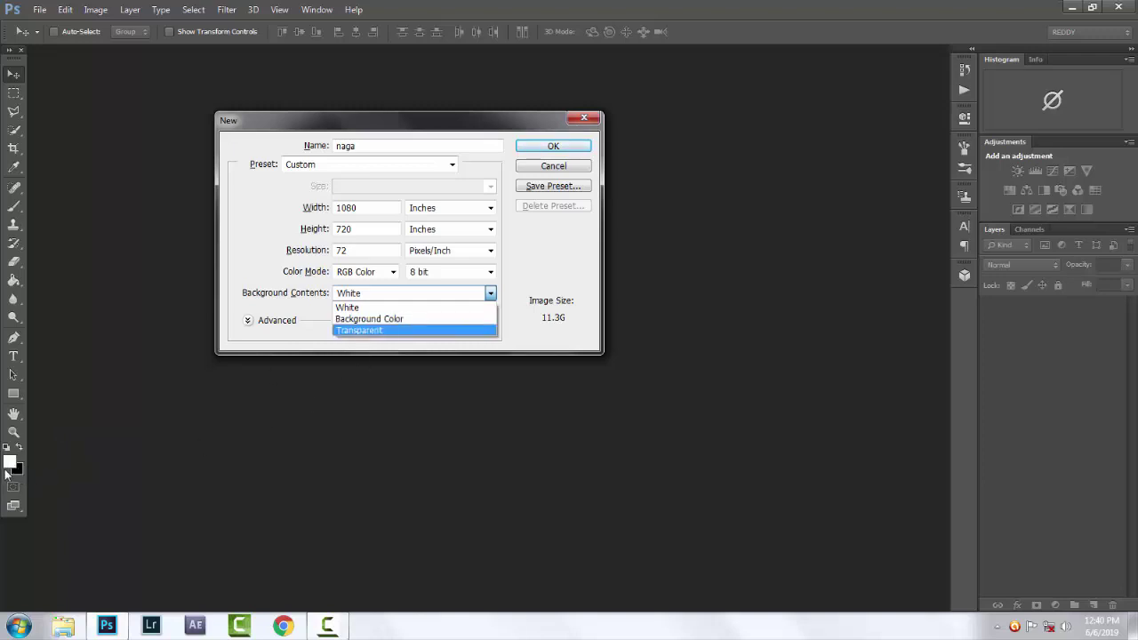
left_click(350, 309)
left_click(545, 152)
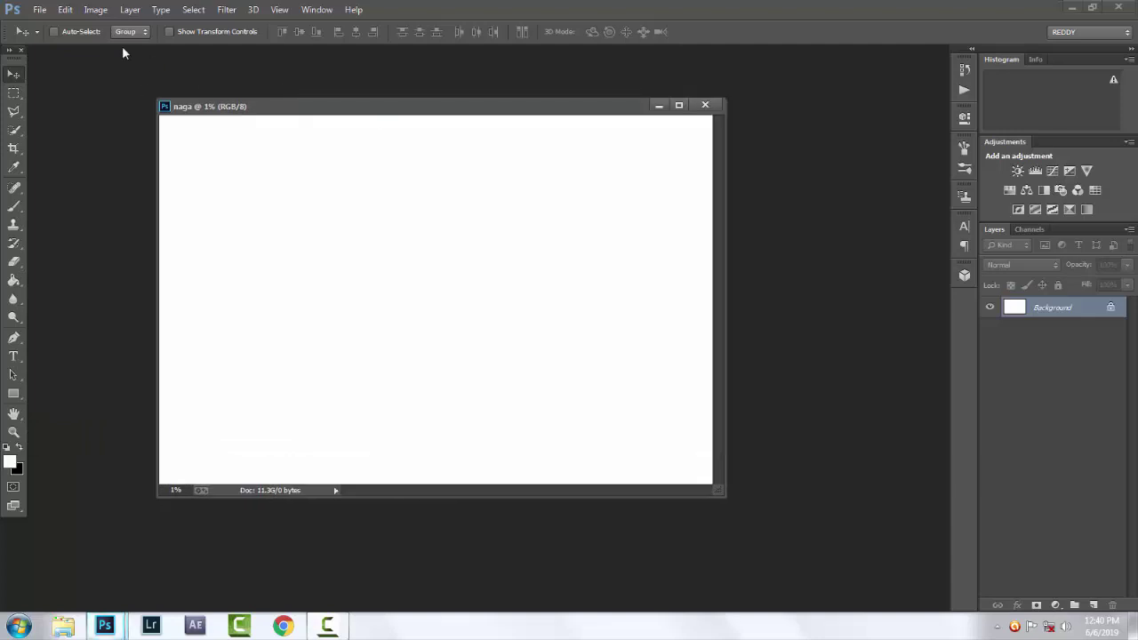
Step: Create Untitled-1 with its background filled by the black background colour
left_click(38, 11)
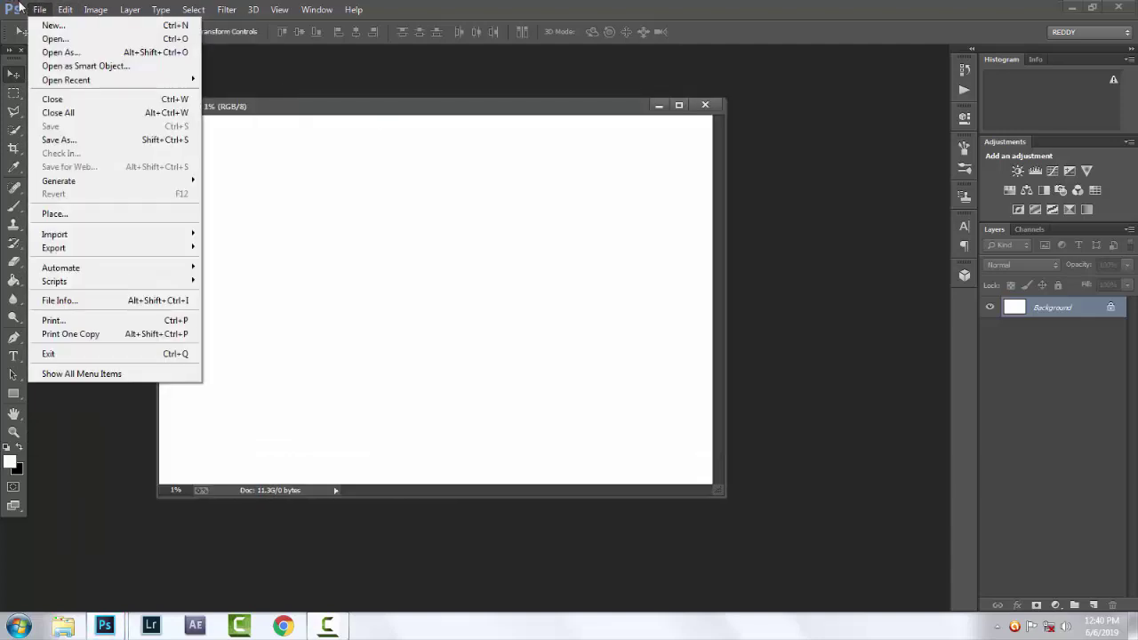
left_click(70, 41)
left_click(355, 295)
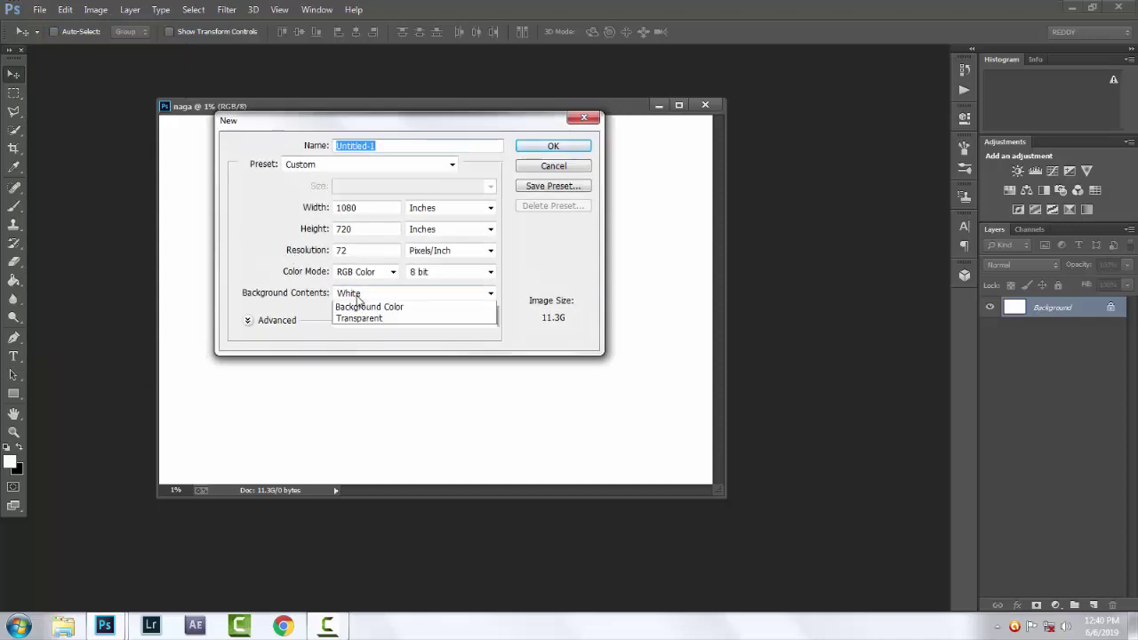
left_click(356, 320)
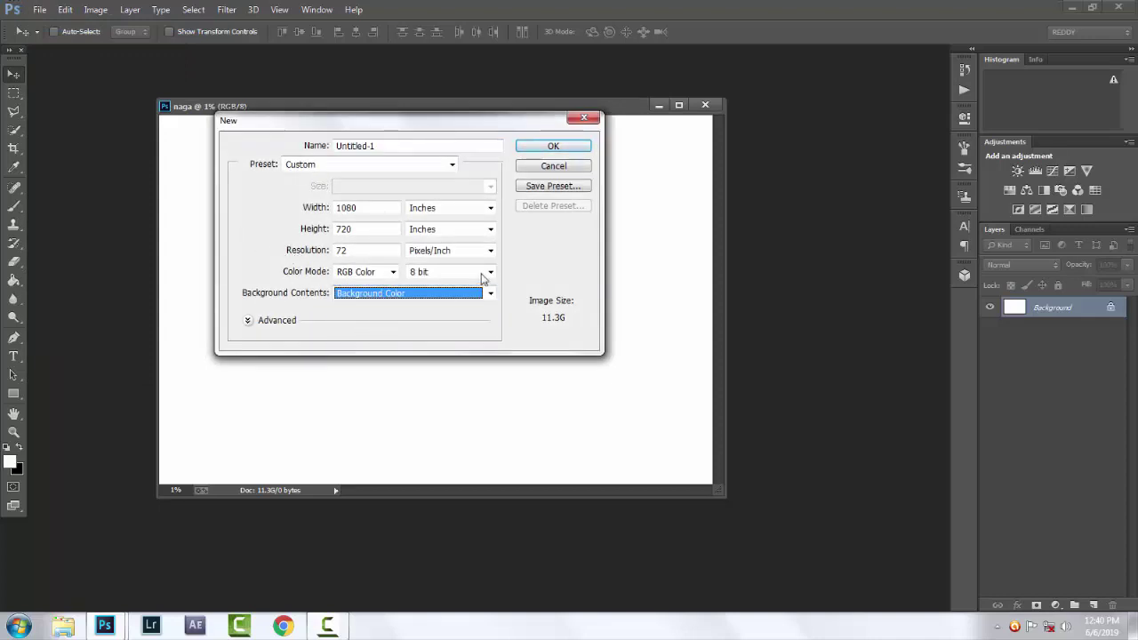
left_click(538, 148)
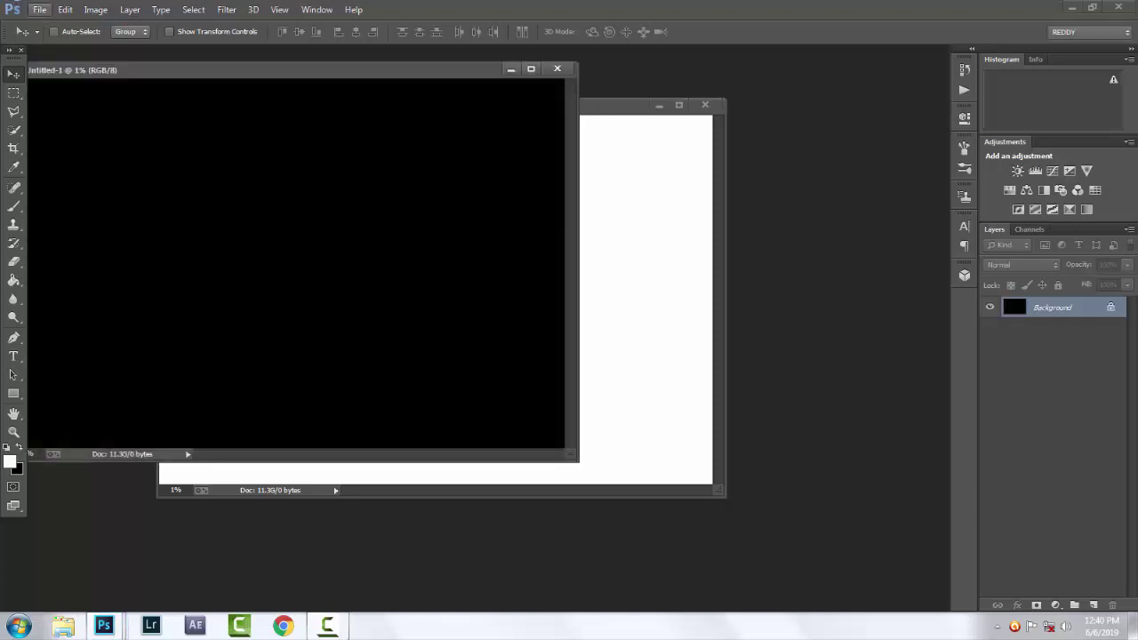
Step: Swap foreground and background colours and create Untitled-2 with a Transparent background
left_click(19, 448)
left_click(39, 9)
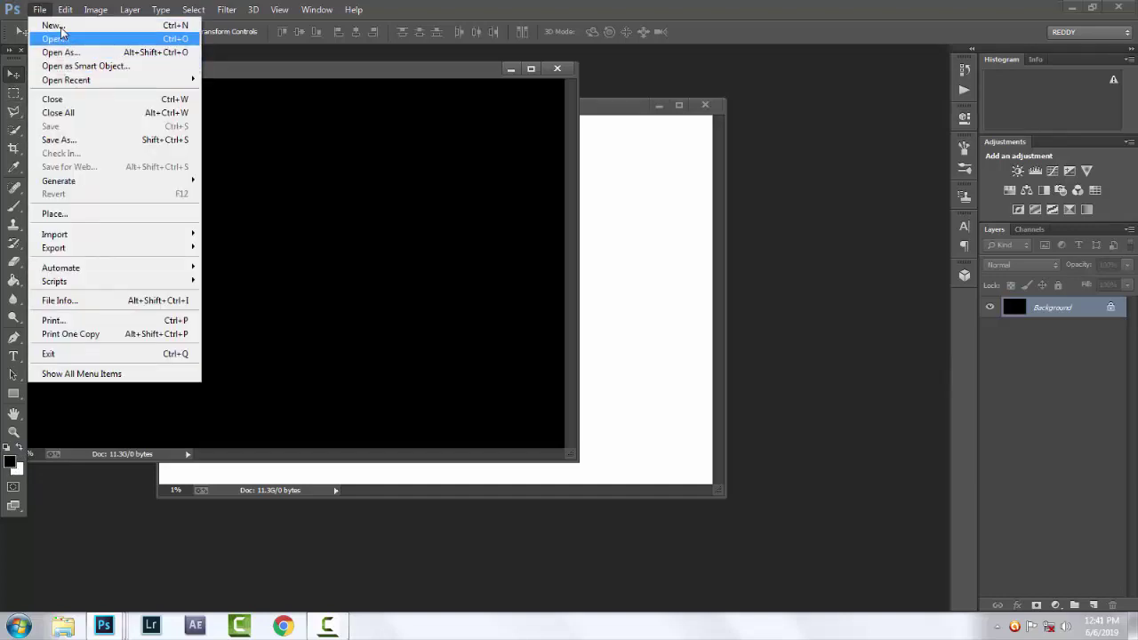
left_click(51, 25)
left_click(311, 164)
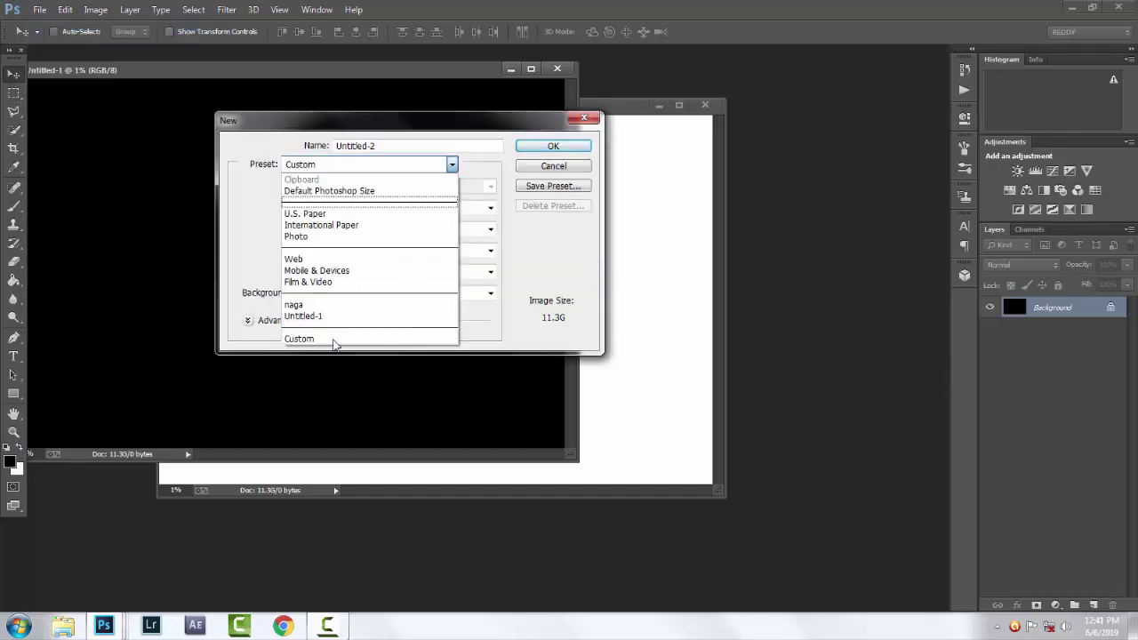
left_click(319, 166)
left_click(348, 294)
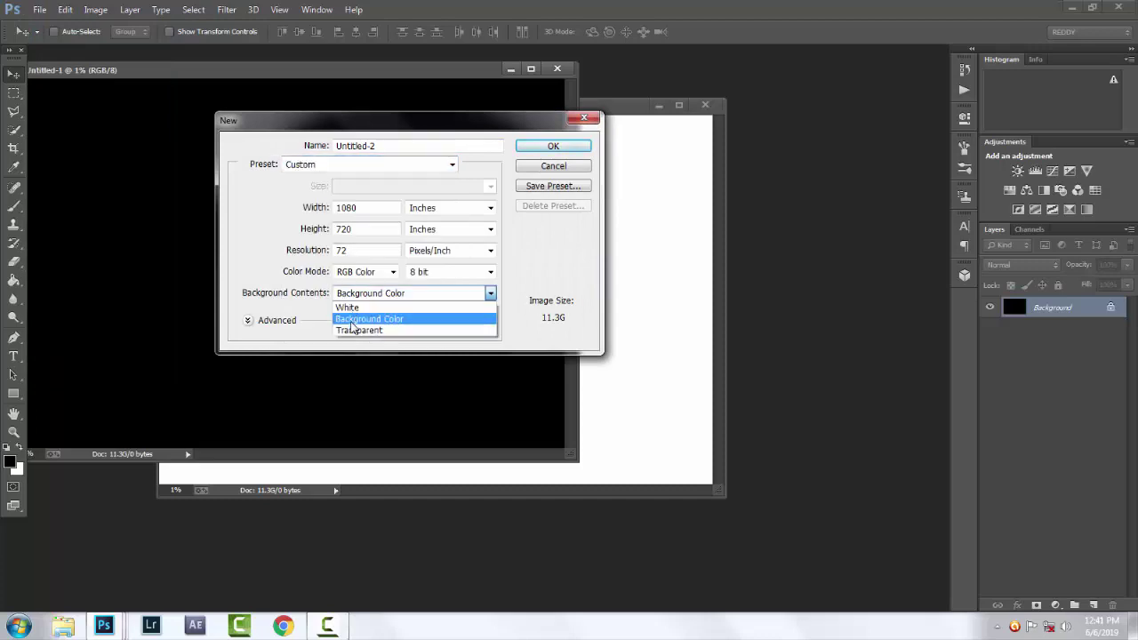
left_click(353, 330)
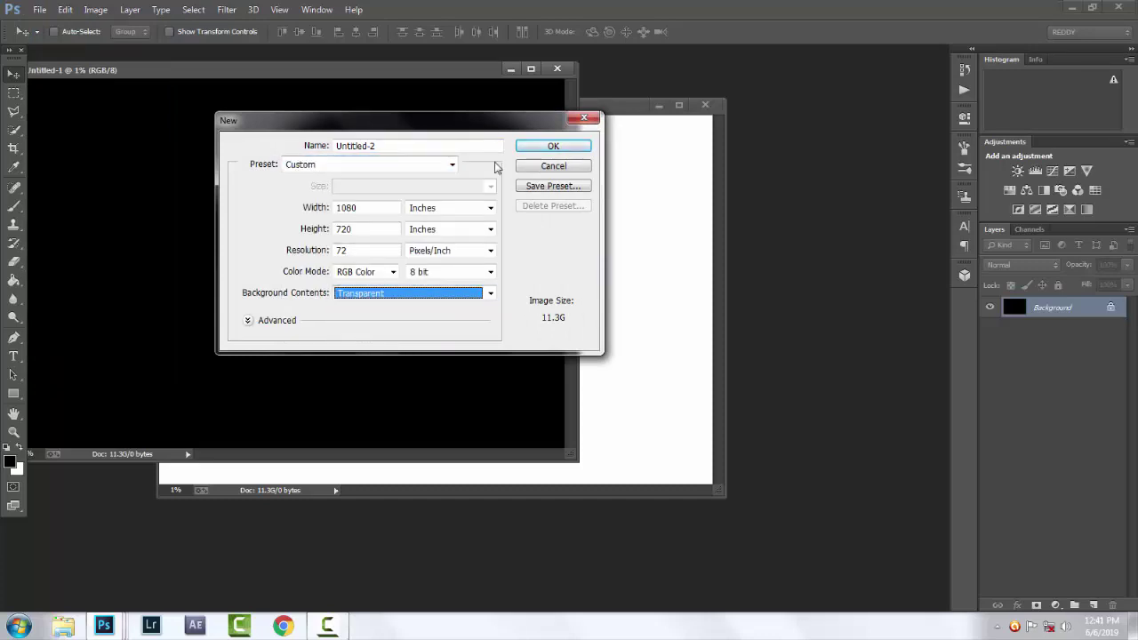
left_click(537, 147)
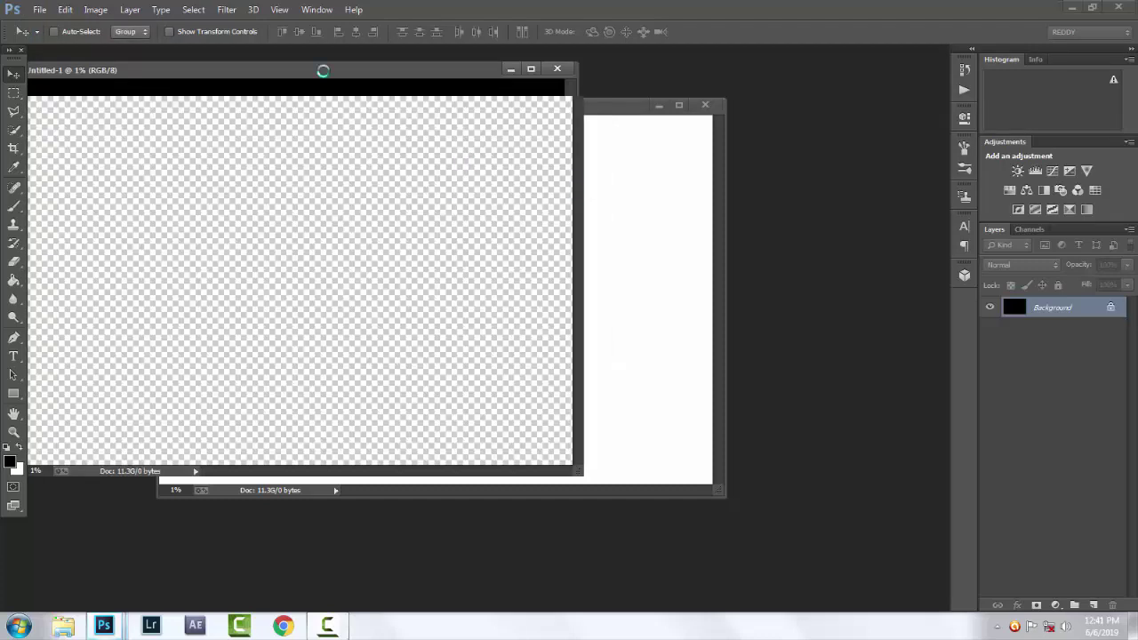
Step: Rearrange the document windows, finishing with Untitled-2 in front
left_click_drag(146, 88, 332, 241)
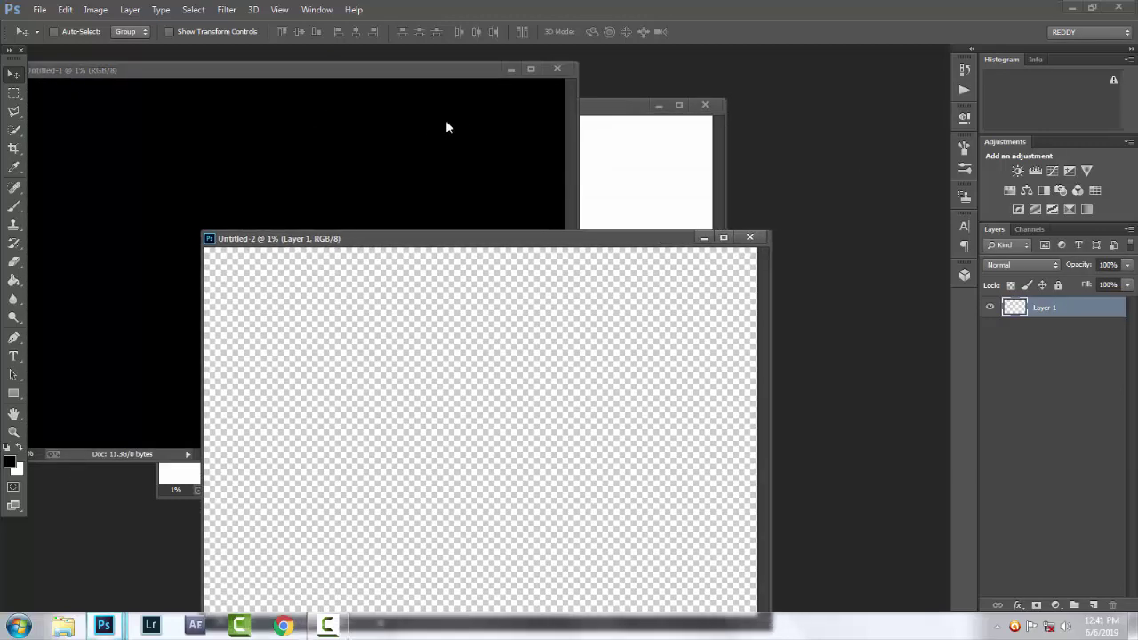
left_click(448, 128)
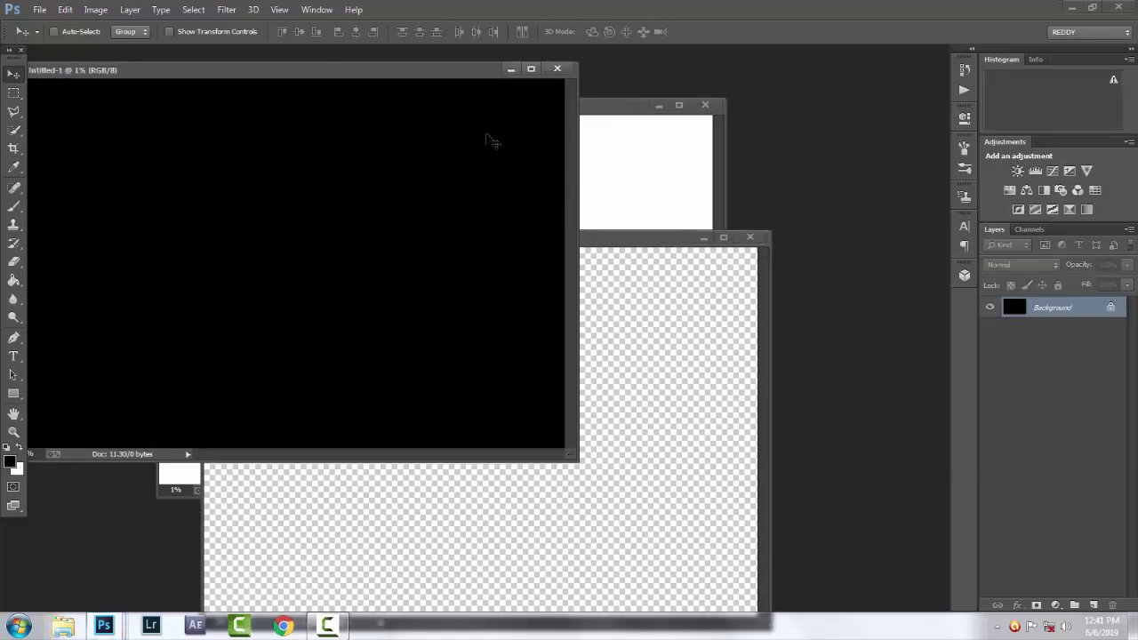
left_click(613, 151)
left_click(669, 530)
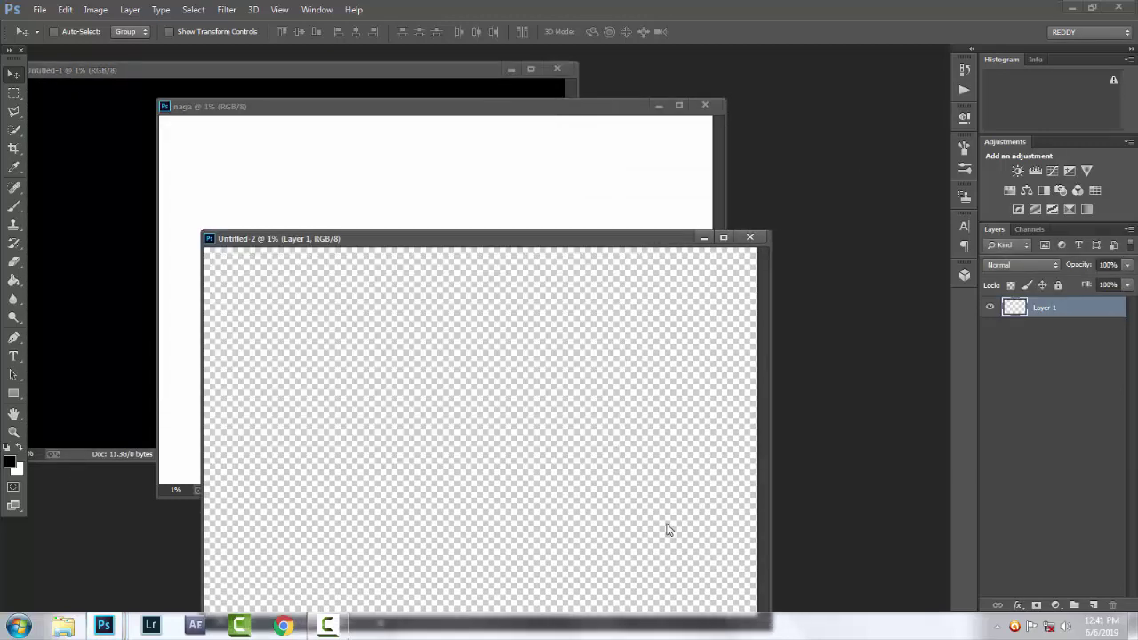
Step: Browse E: > PHOTOS > Prince Naga > NAGA > My editing pic and open DSC_0169 (2)
left_click(39, 10)
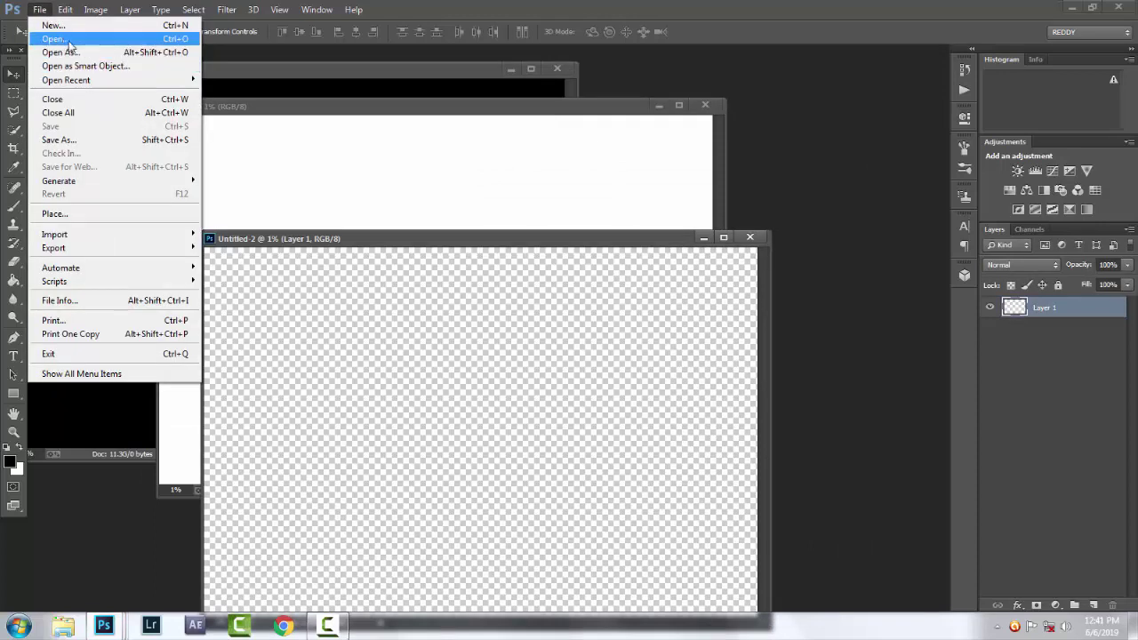
left_click(842, 107)
double_click(790, 93)
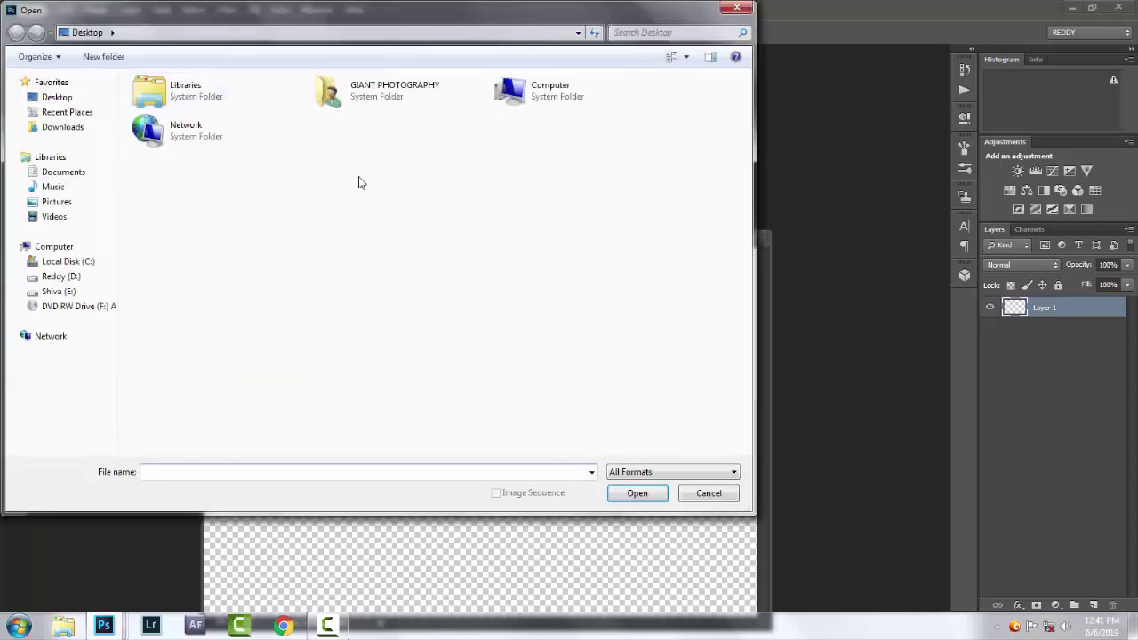
left_click(55, 291)
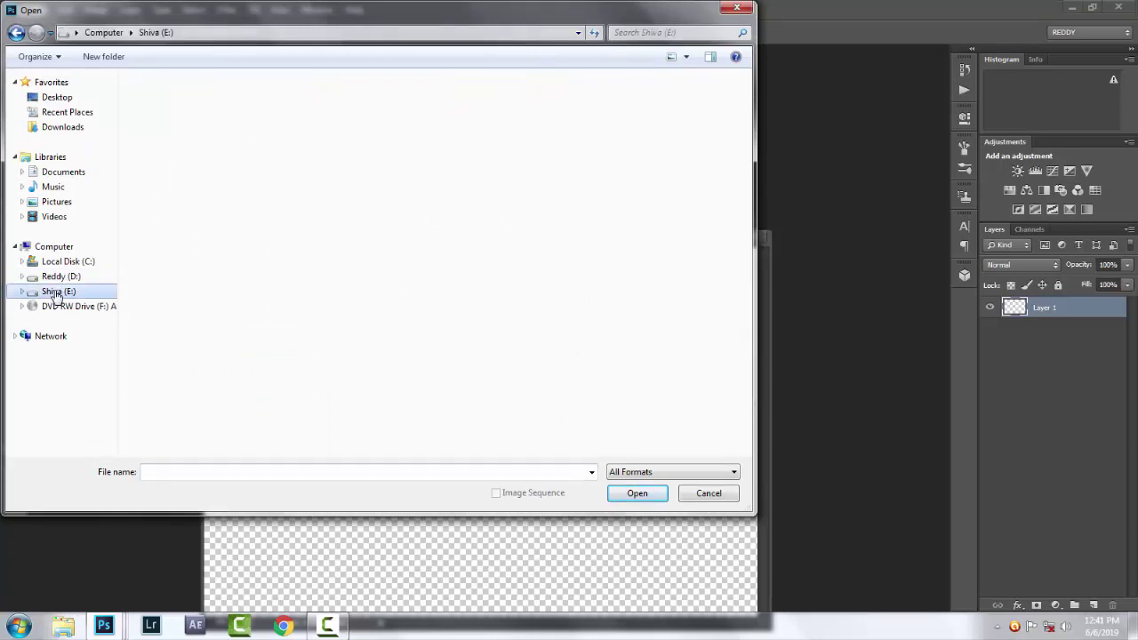
double_click(241, 100)
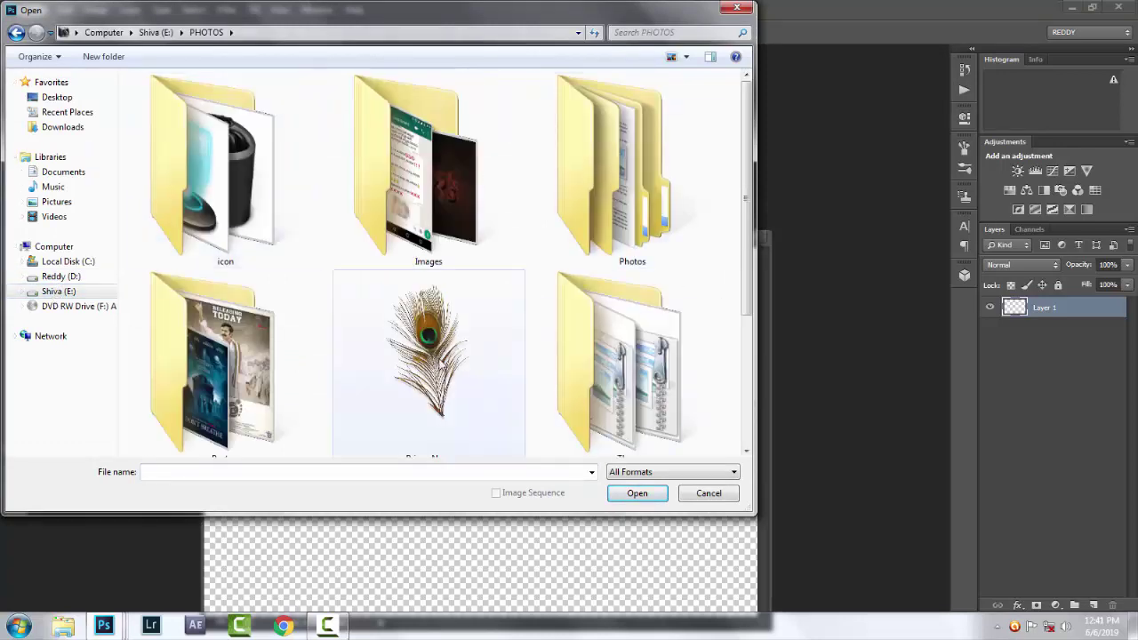
double_click(435, 360)
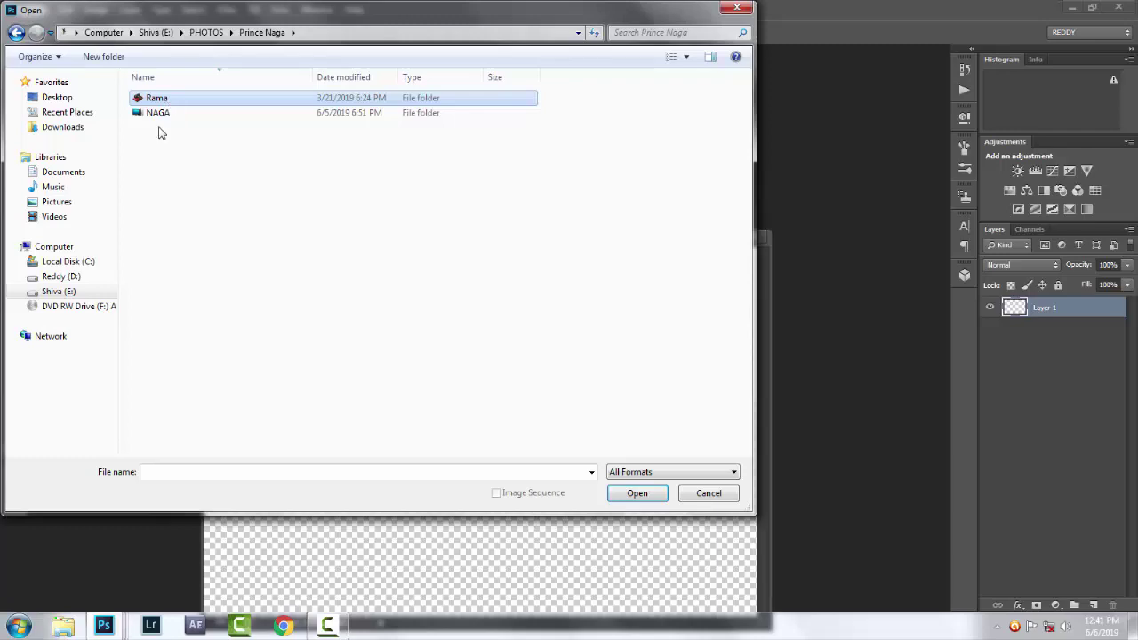
double_click(158, 113)
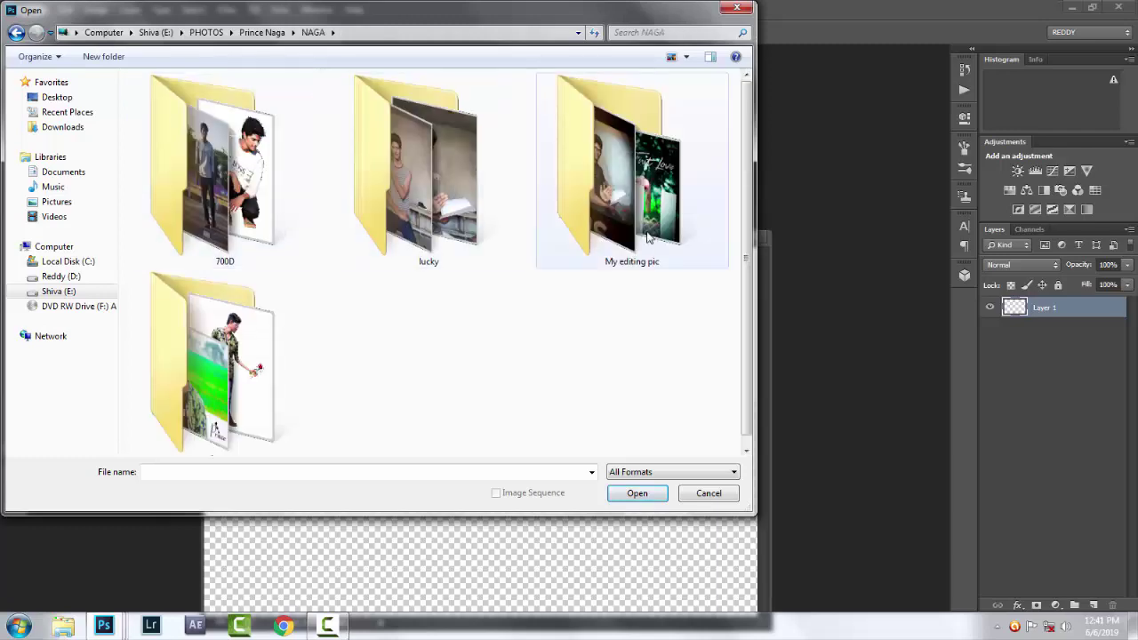
double_click(648, 236)
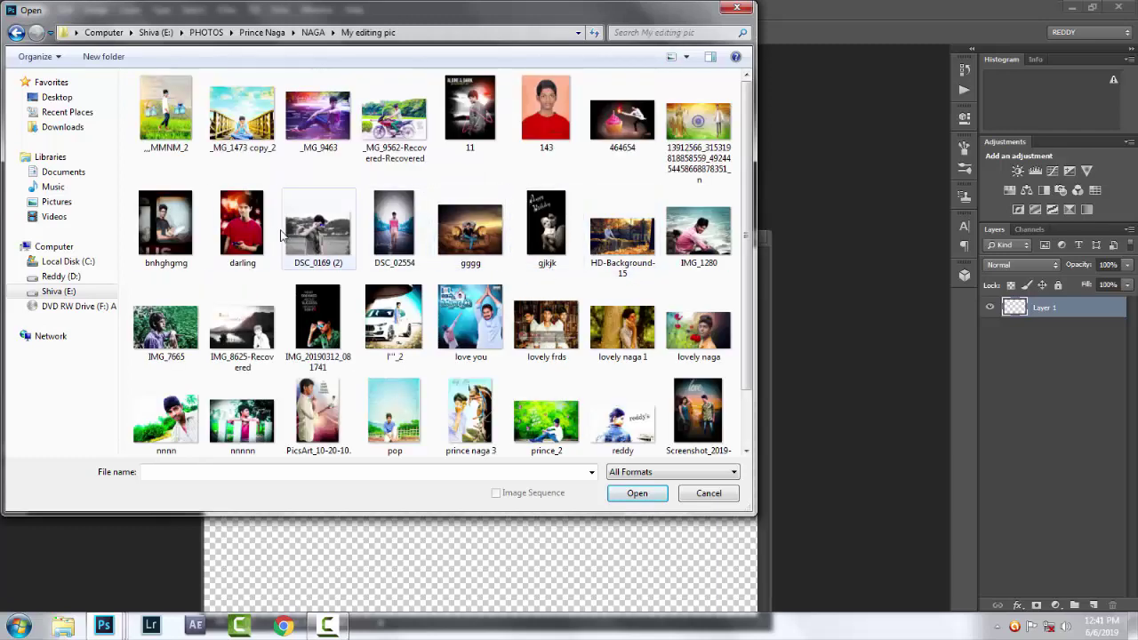
double_click(325, 236)
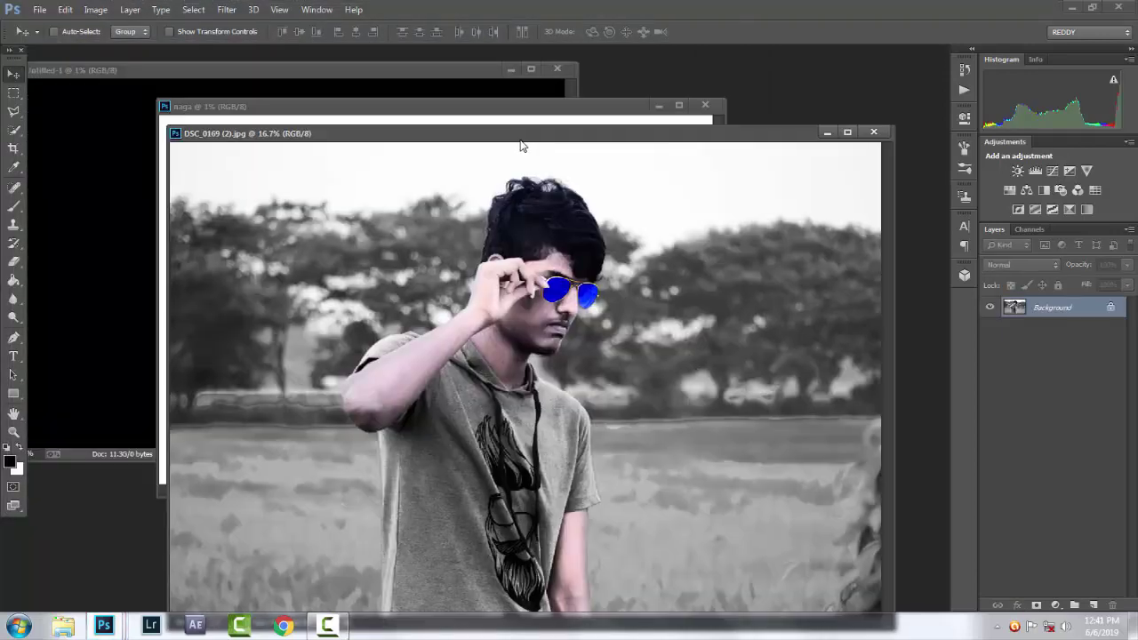
Step: Dismiss the locked-layer error and bring the Untitled-1 document to the front
left_click_drag(520, 140, 526, 141)
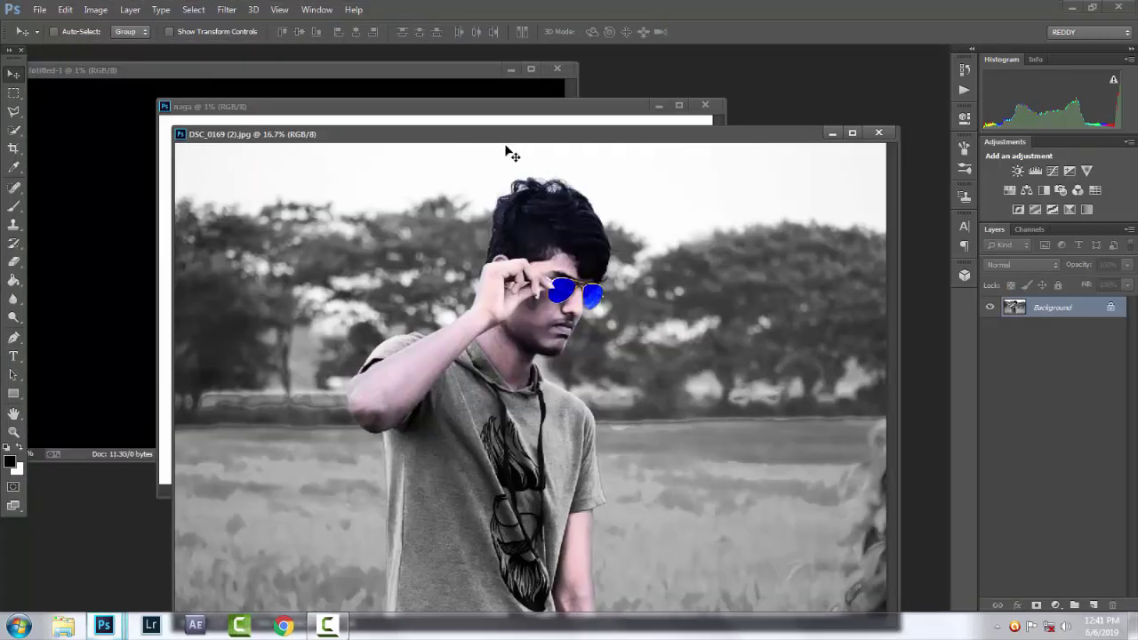
left_click(543, 311)
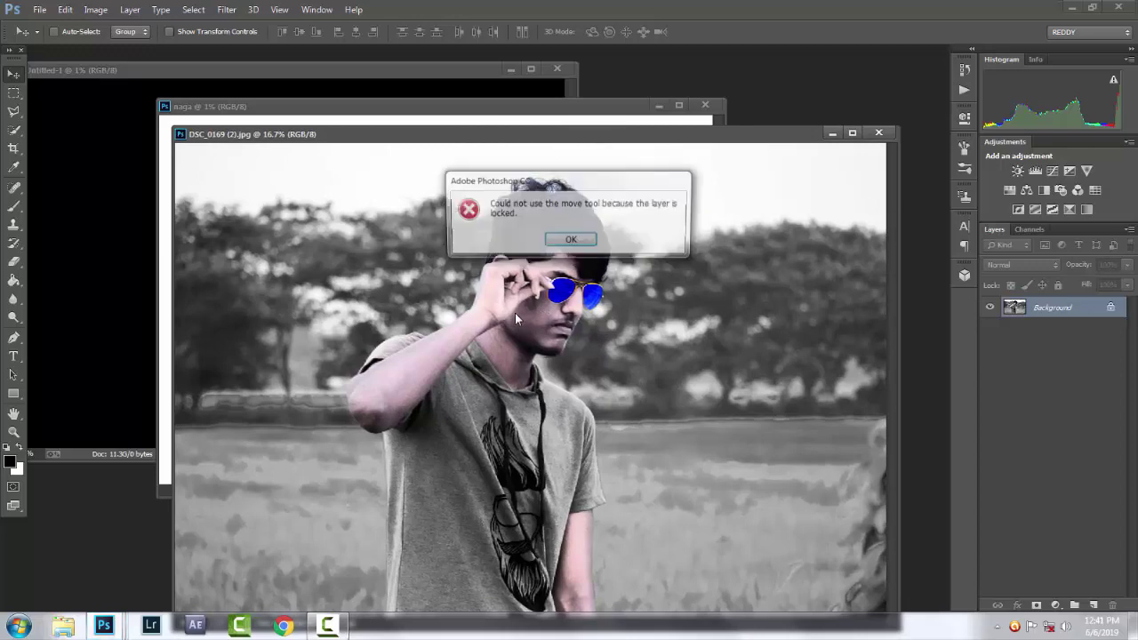
left_click(573, 240)
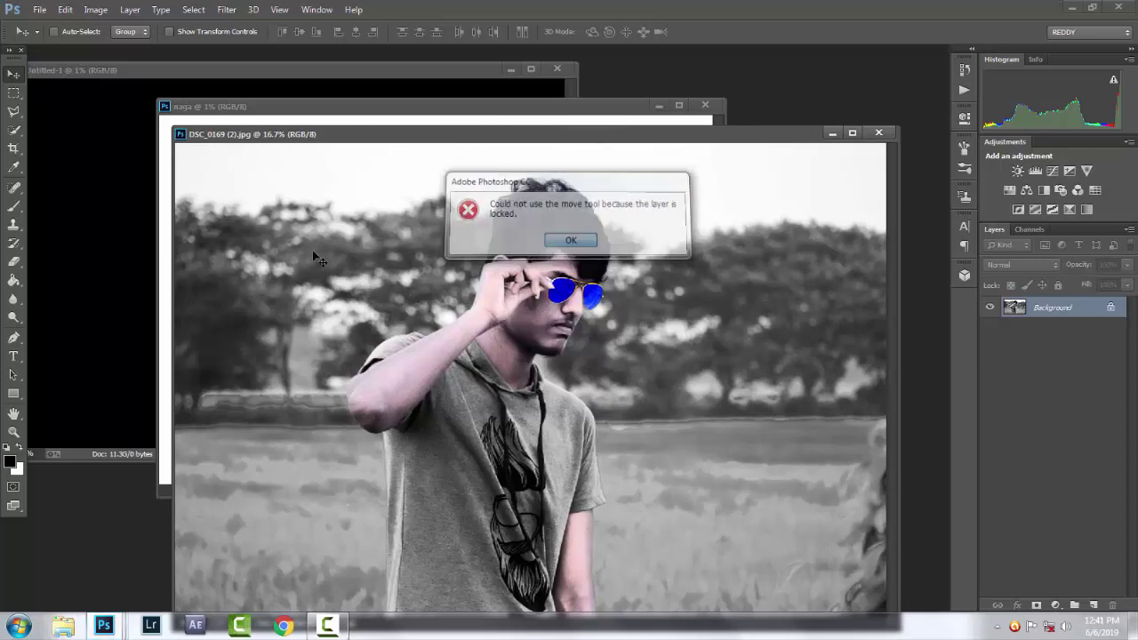
left_click(98, 180)
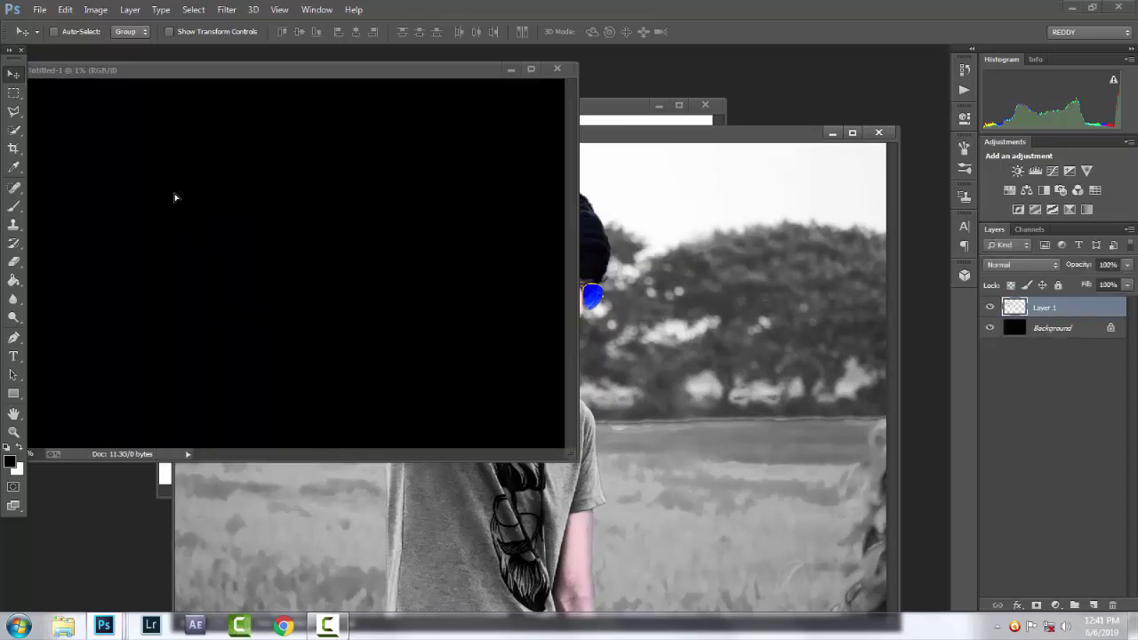
Step: Try File > Open As on image 11 and dismiss the invalid-document error
left_click(40, 9)
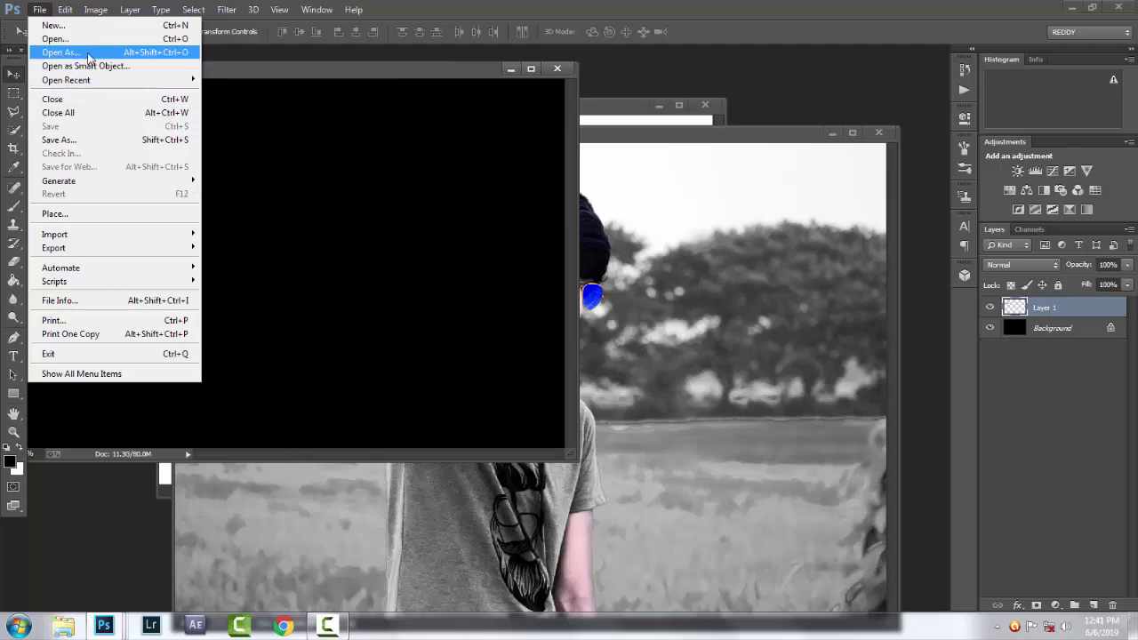
left_click(97, 52)
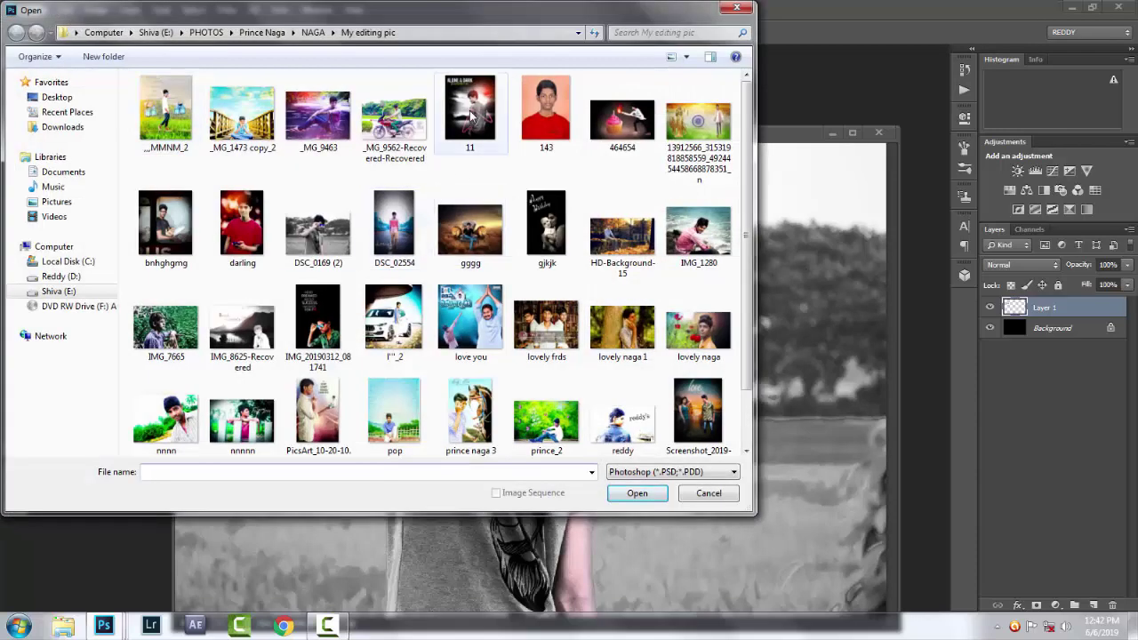
left_click(471, 111)
left_click(637, 494)
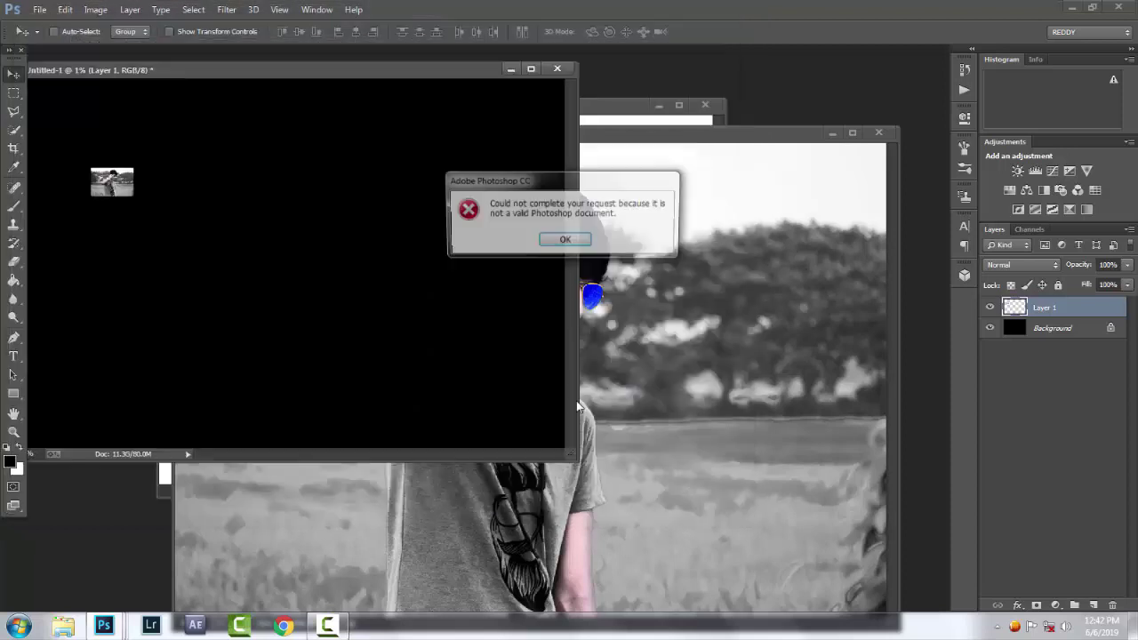
left_click(575, 247)
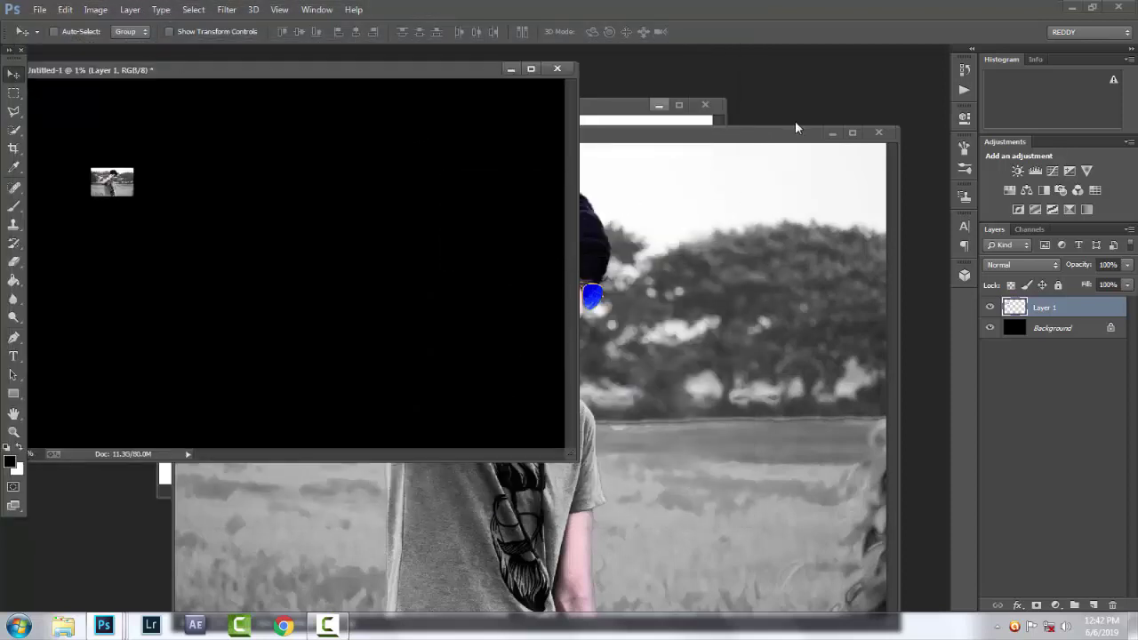
Step: Bring up the Open dialog, select the darling image, then cancel
double_click(777, 92)
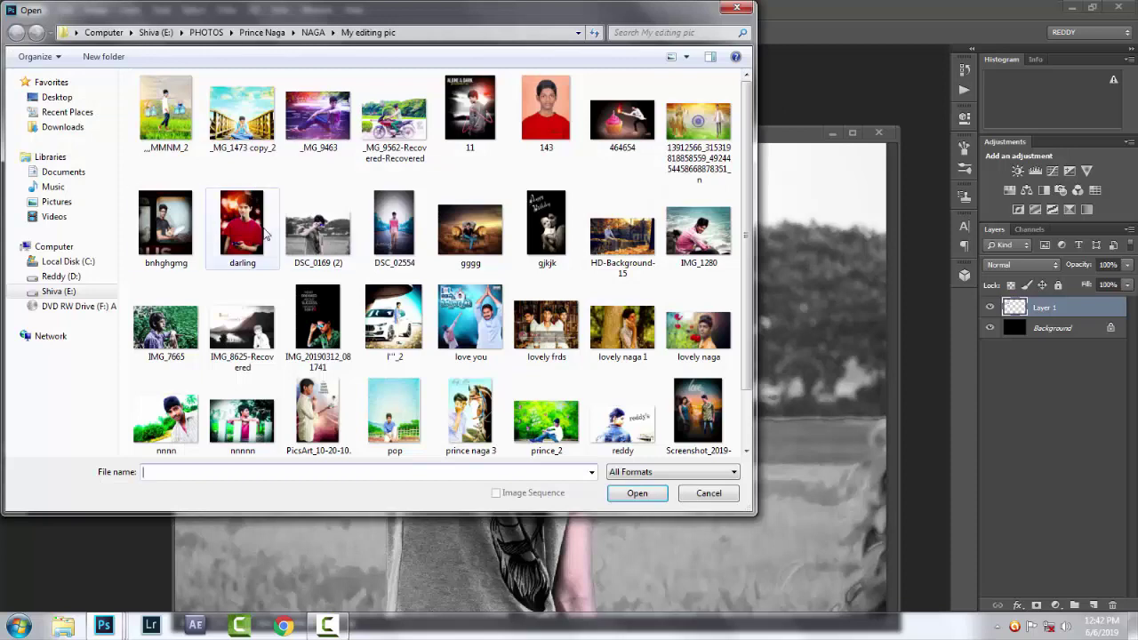
left_click(264, 233)
left_click(703, 497)
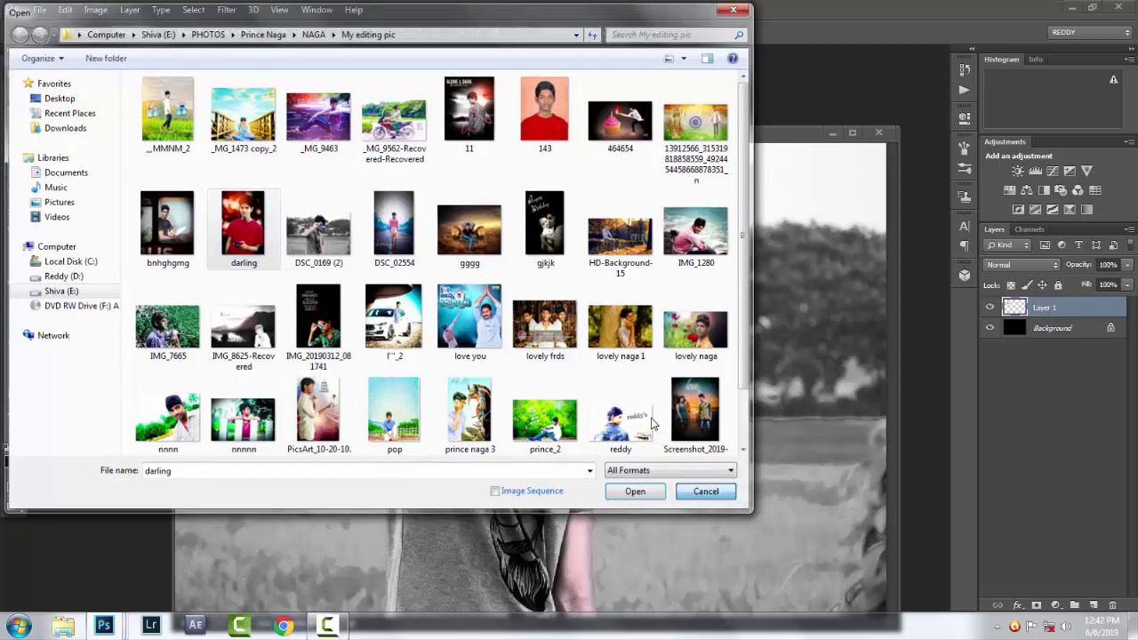
Step: Open prince naga 3 from the Open dialog and move its window up and right
double_click(774, 88)
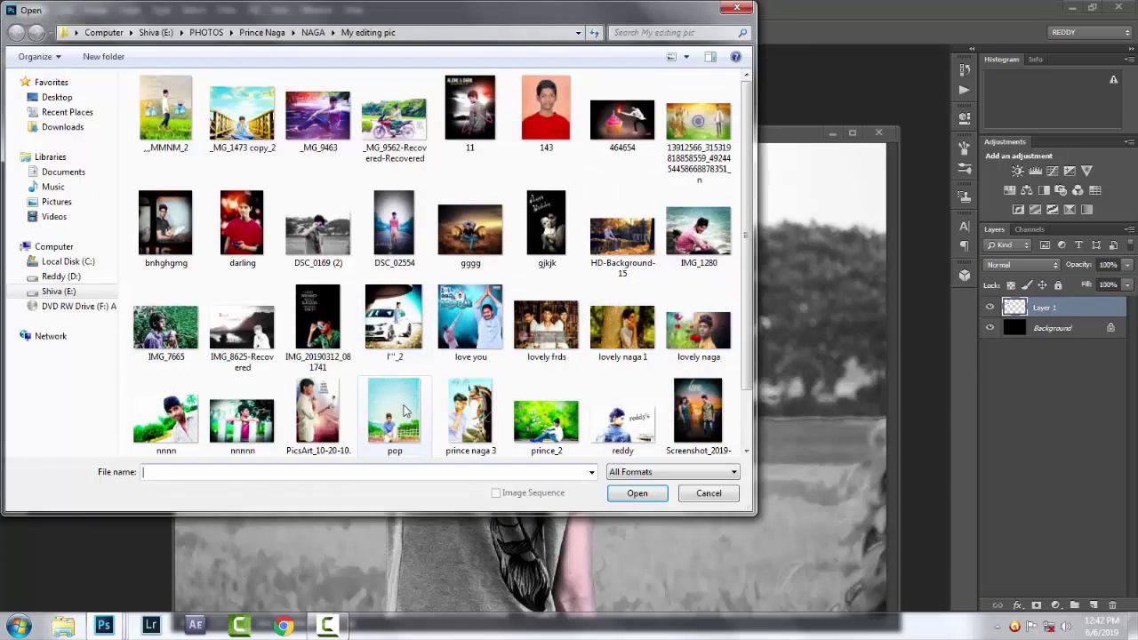
scroll(427, 373, "down", 1)
left_click(393, 378)
double_click(475, 401)
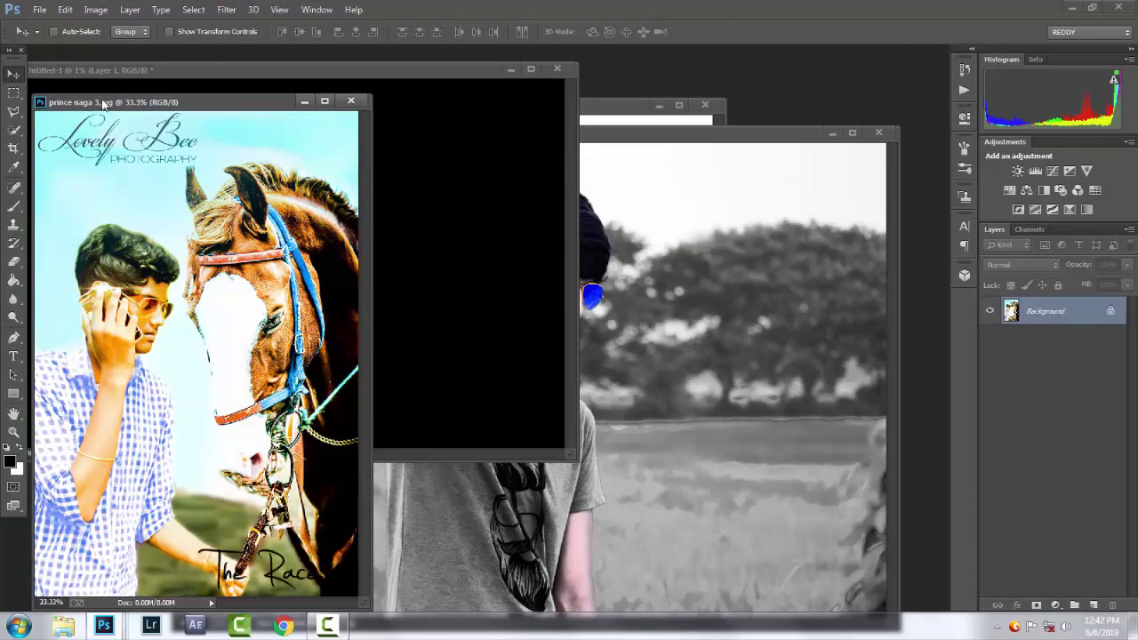
left_click_drag(103, 104, 241, 71)
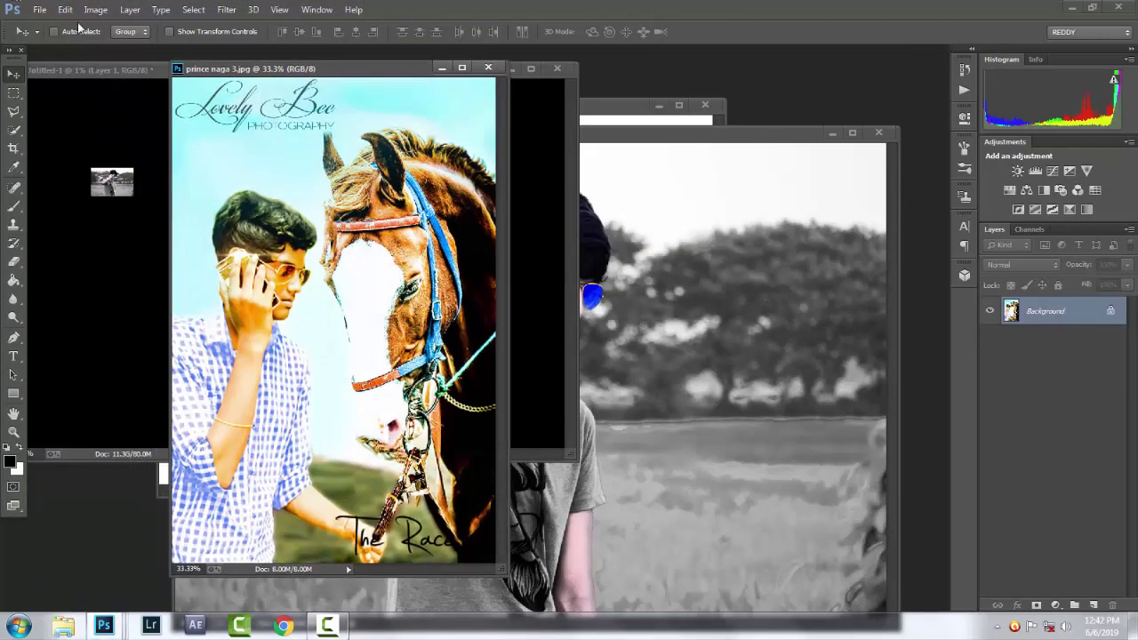
left_click(16, 11)
left_click(39, 9)
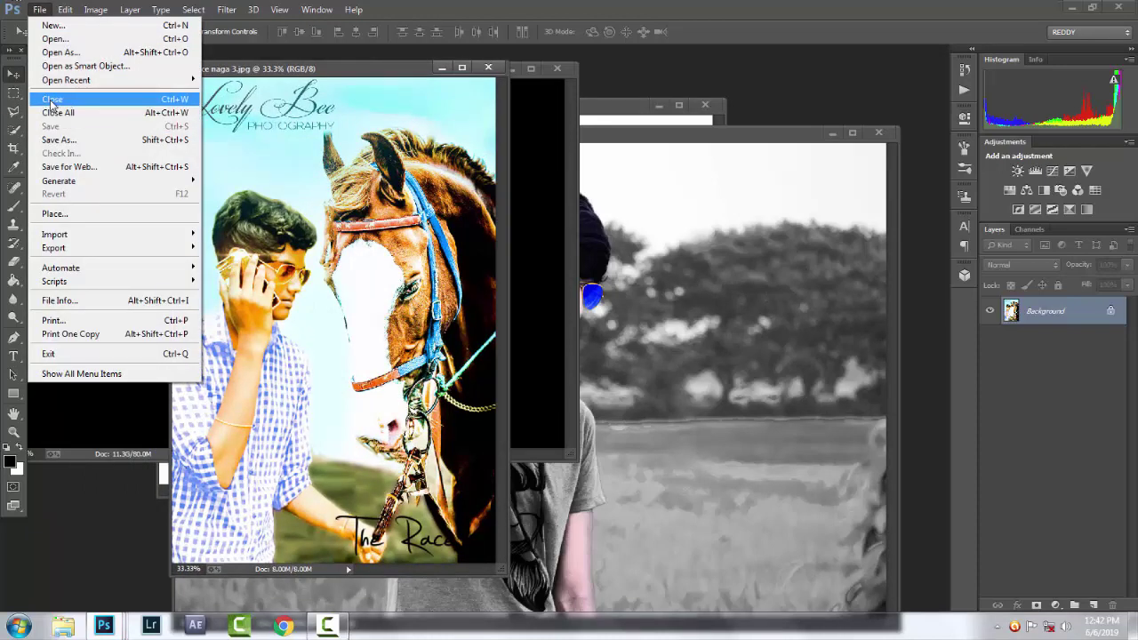
mouse_move(66, 80)
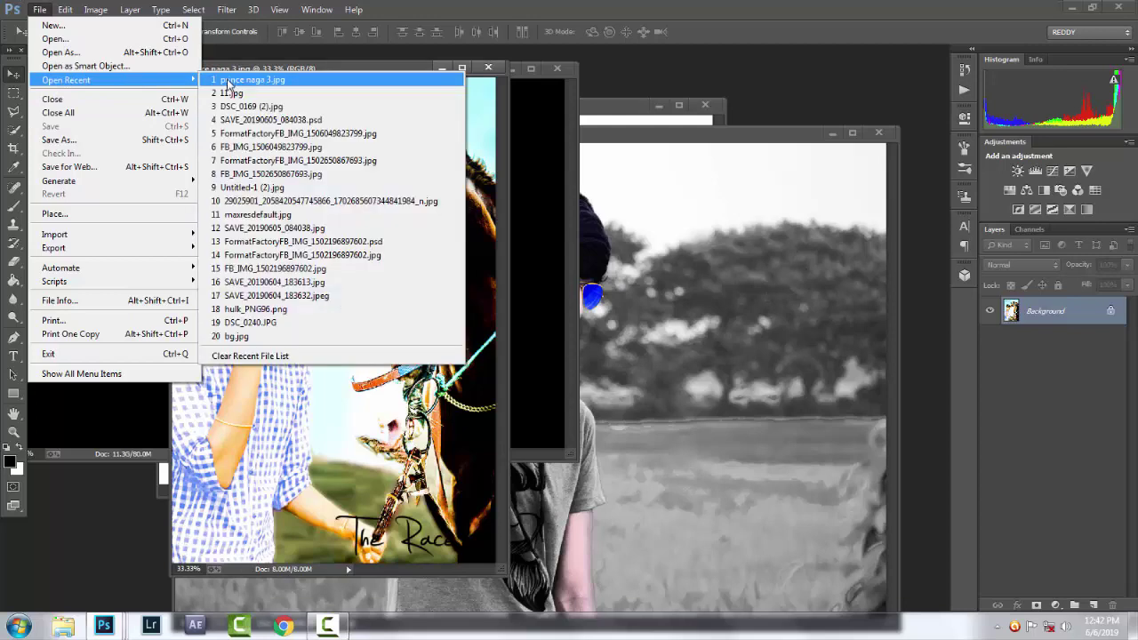
Step: Close the horse photo, Untitled-1 without saving, and DSC_0169 (2)
left_click(508, 72)
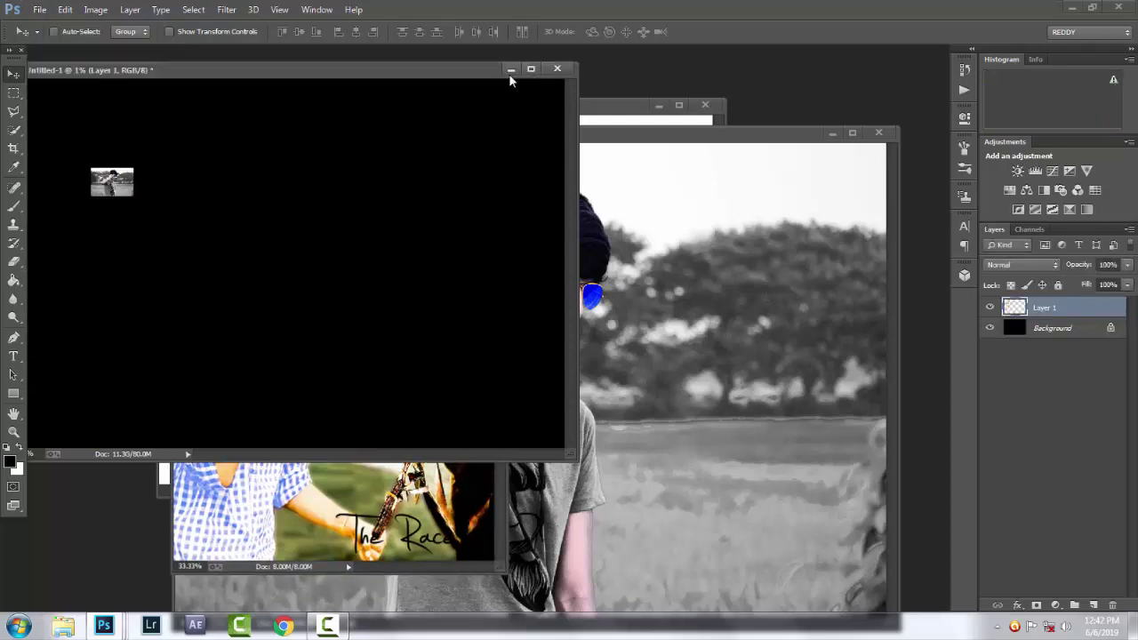
left_click(556, 68)
left_click(578, 240)
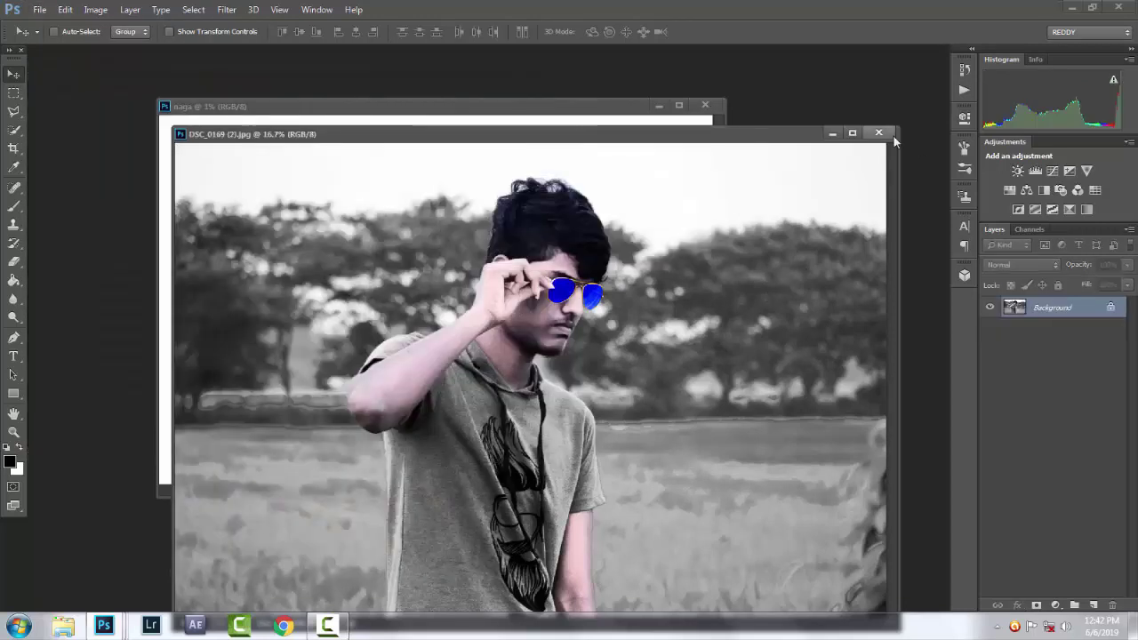
left_click(878, 133)
Step: Reopen prince naga 3.jpg via Open Recent and move its window right
left_click(40, 9)
mouse_move(66, 79)
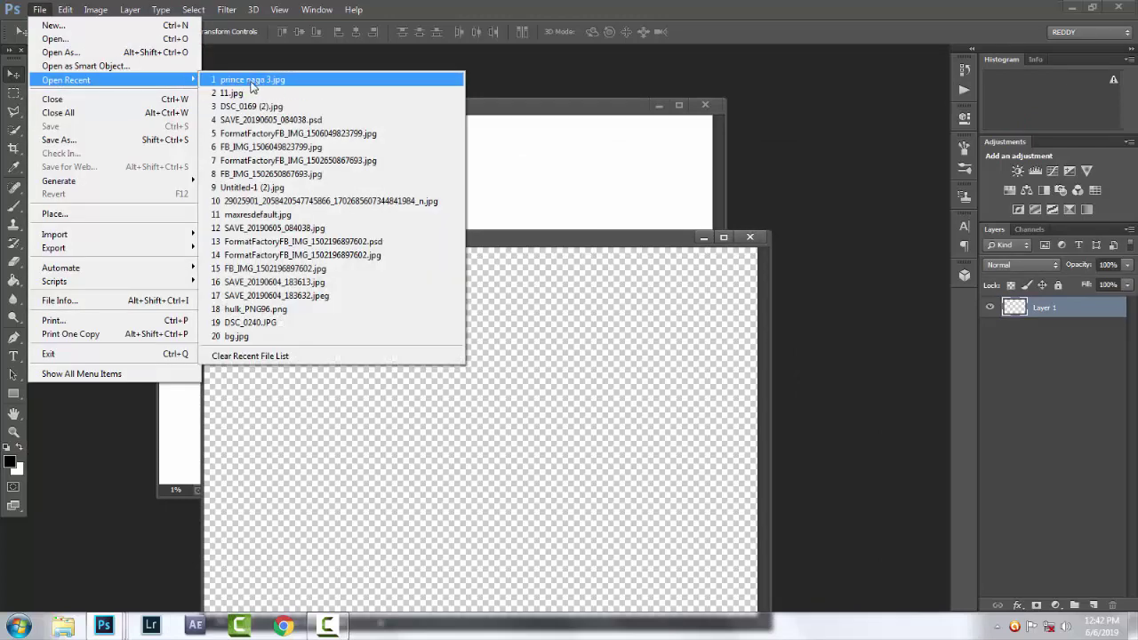
left_click(252, 80)
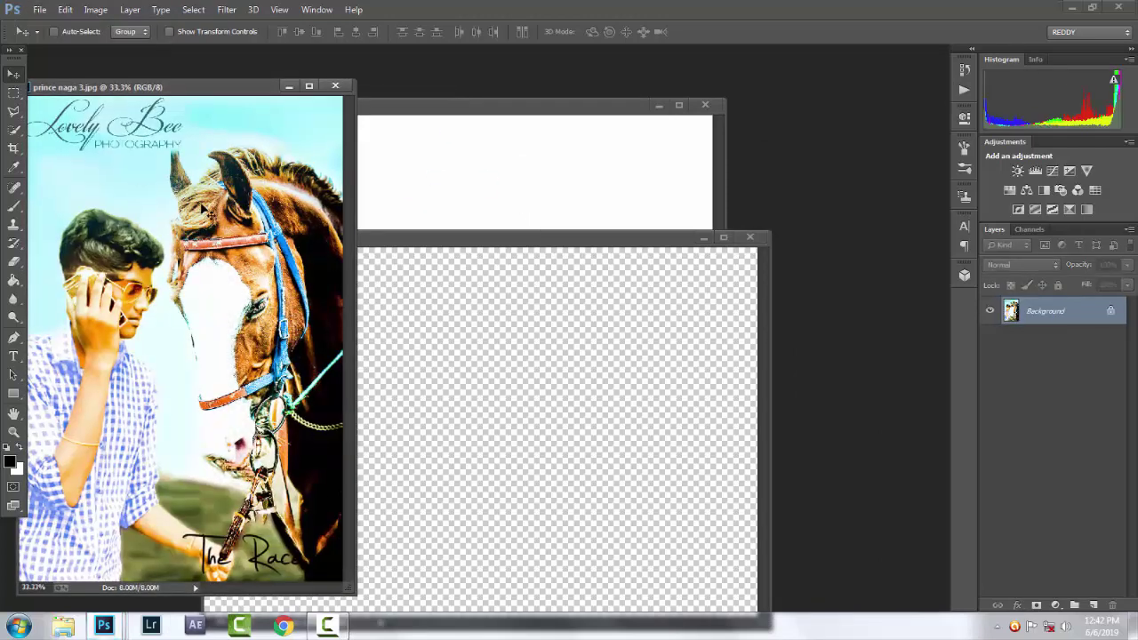
left_click_drag(135, 89, 256, 89)
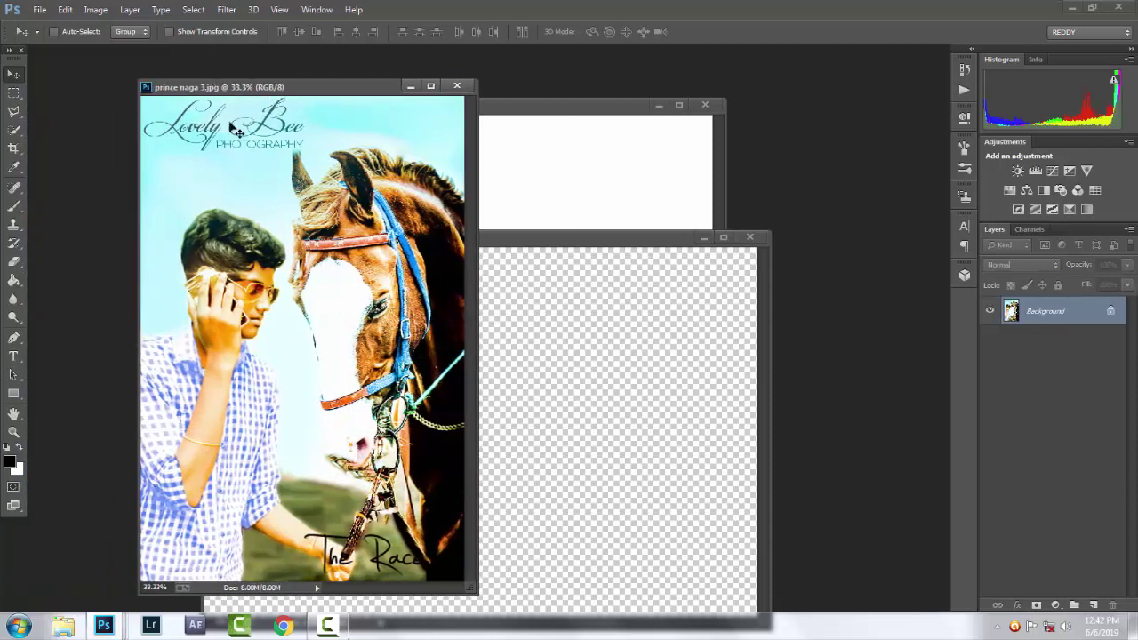
Step: Close the horse photo with File > Close, then the rest with Close All
left_click(40, 9)
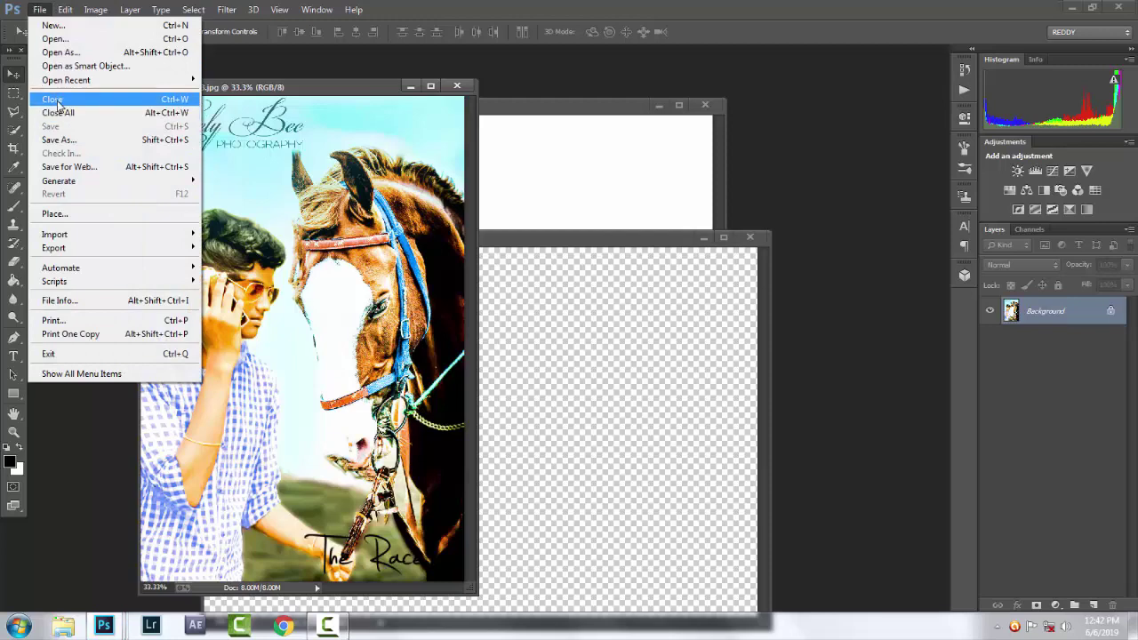
left_click(57, 104)
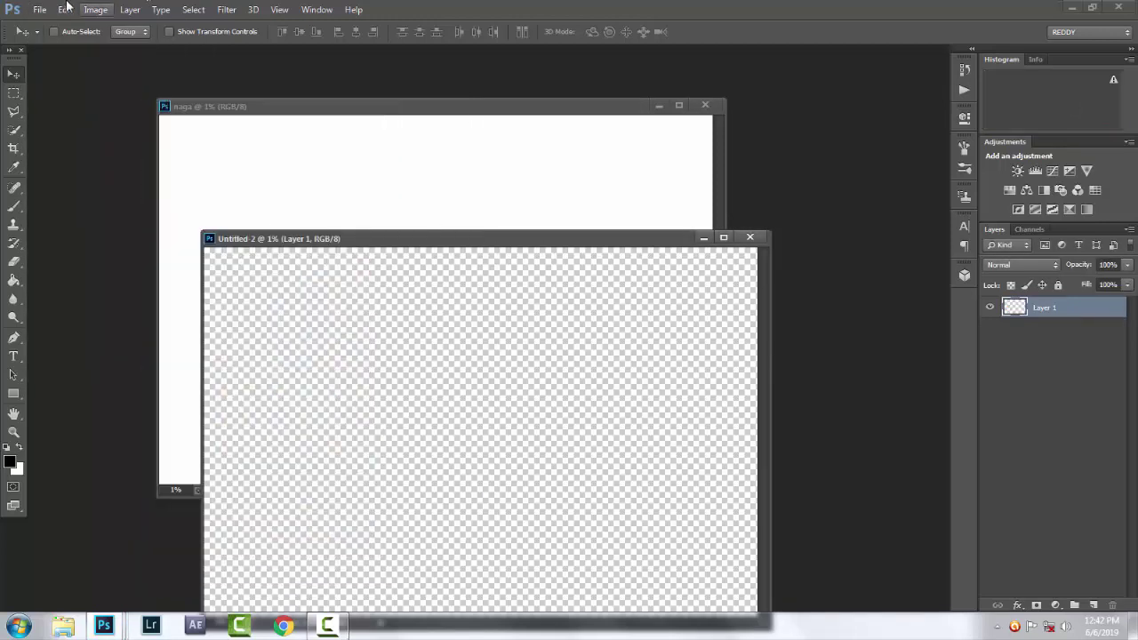
left_click(39, 9)
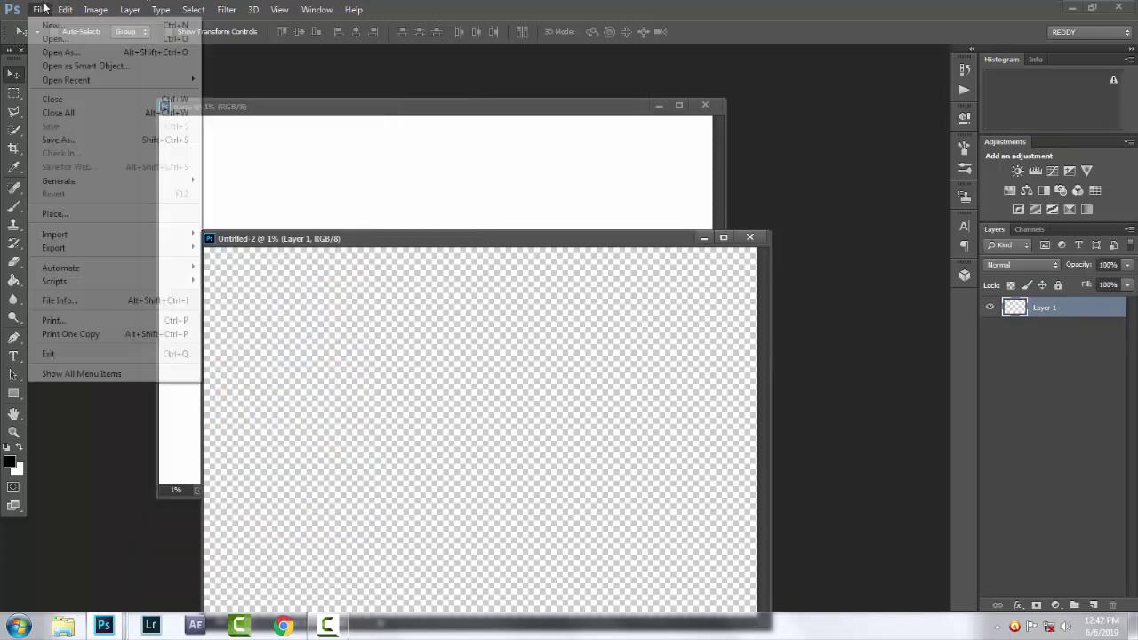
left_click(75, 116)
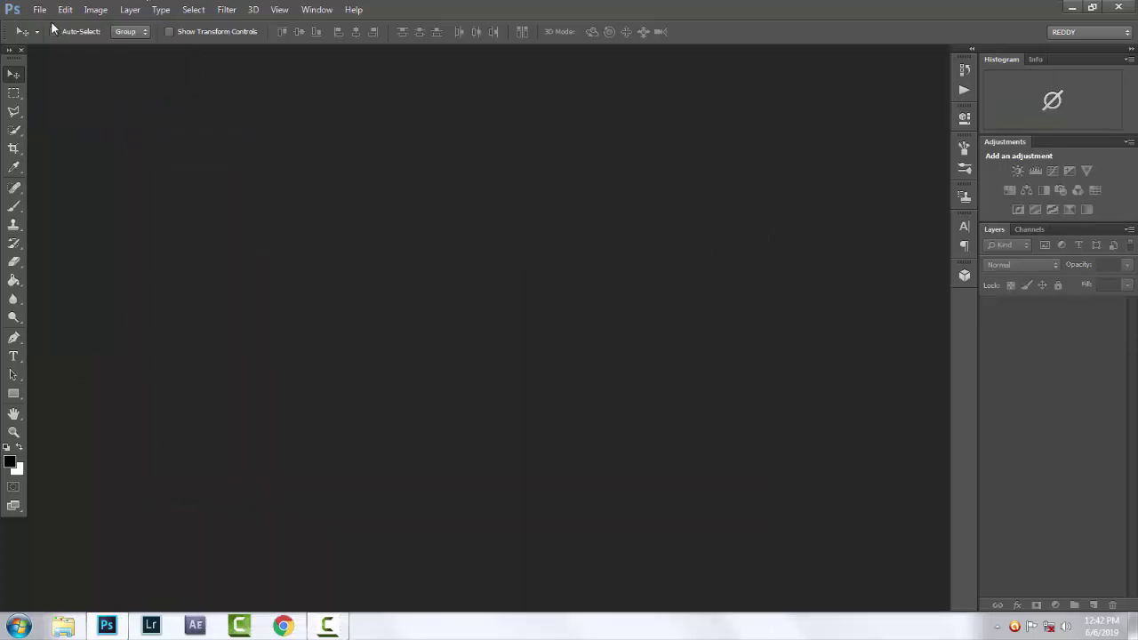
Step: Exit Photoshop via File > Exit and refresh the Windows desktop
left_click(39, 9)
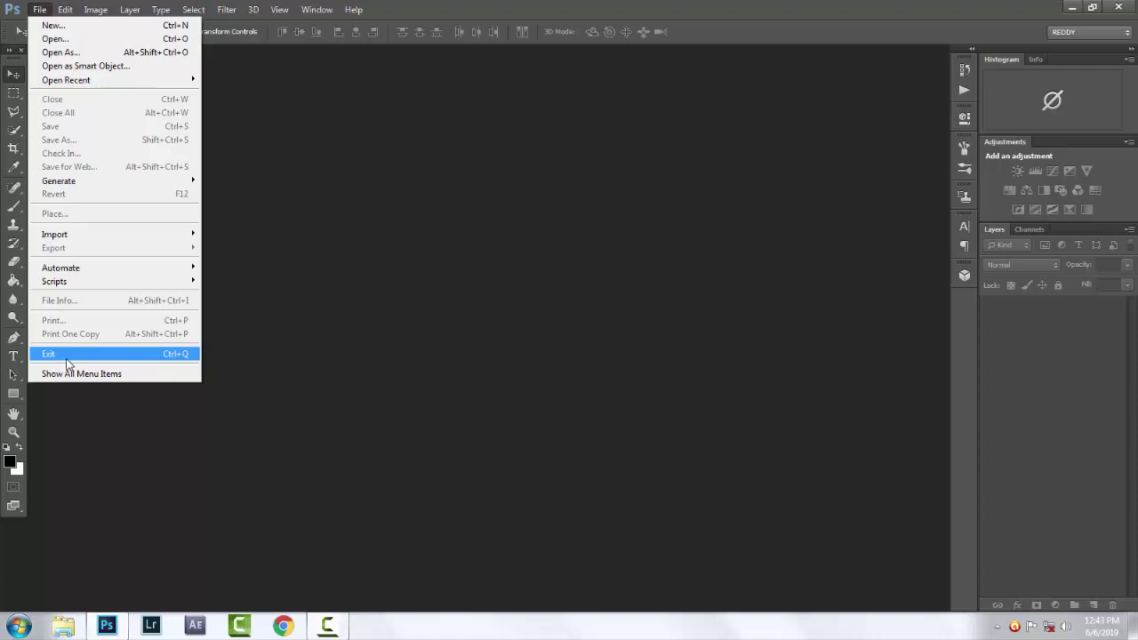
left_click(67, 356)
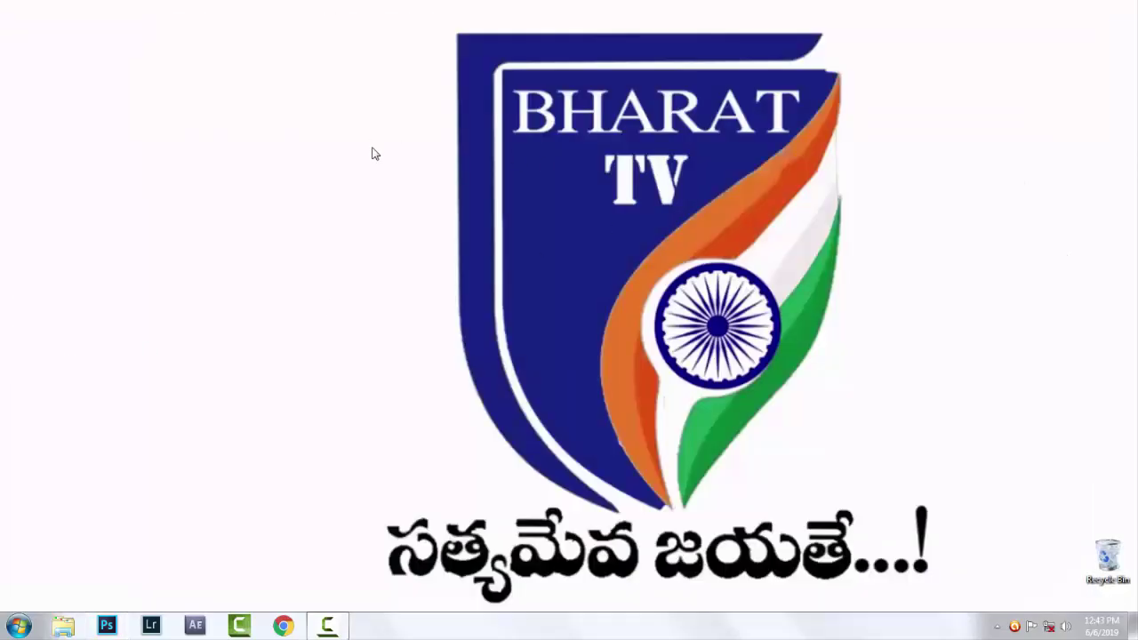
right_click(374, 154)
left_click(396, 180)
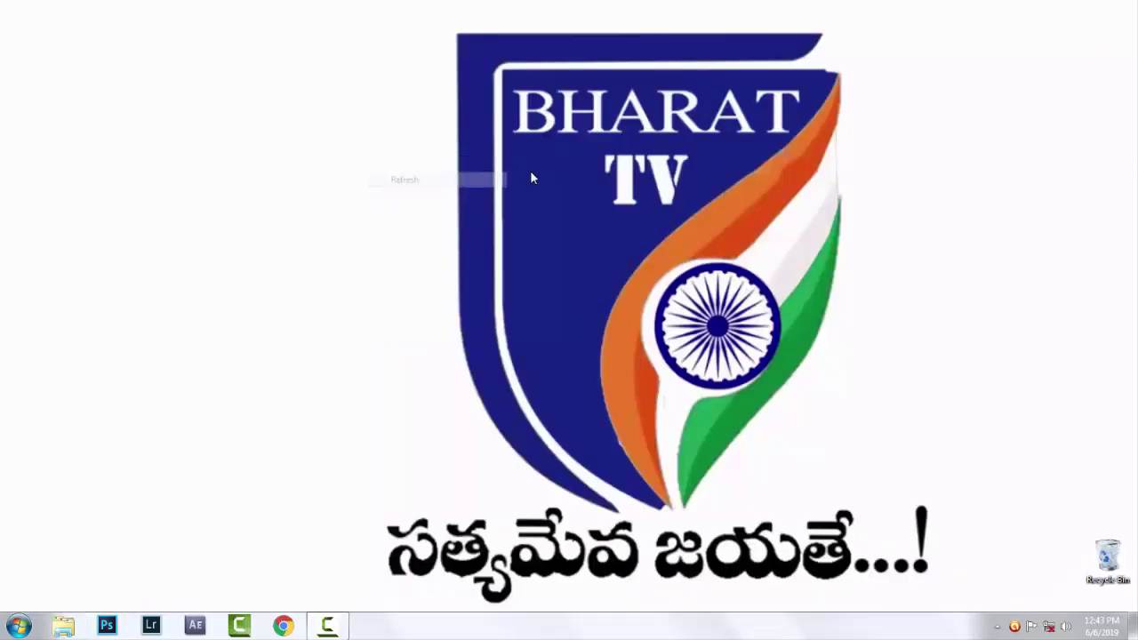